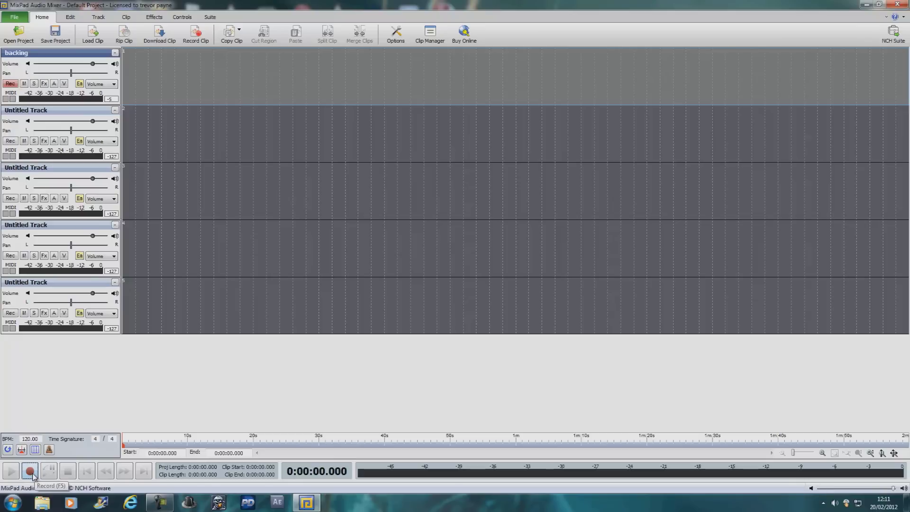
# Record a take of about 35 seconds on the backing track and play it back from the beginning
pyautogui.click(30, 472)
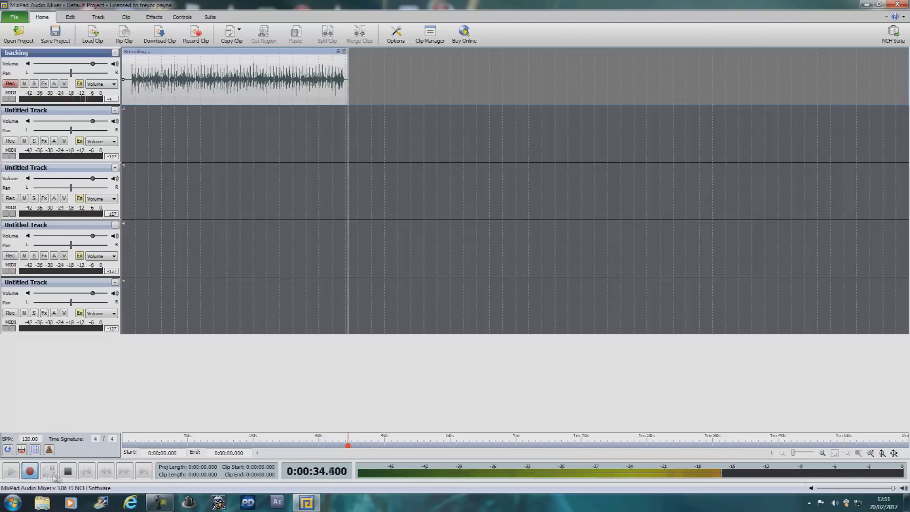
pyautogui.click(67, 473)
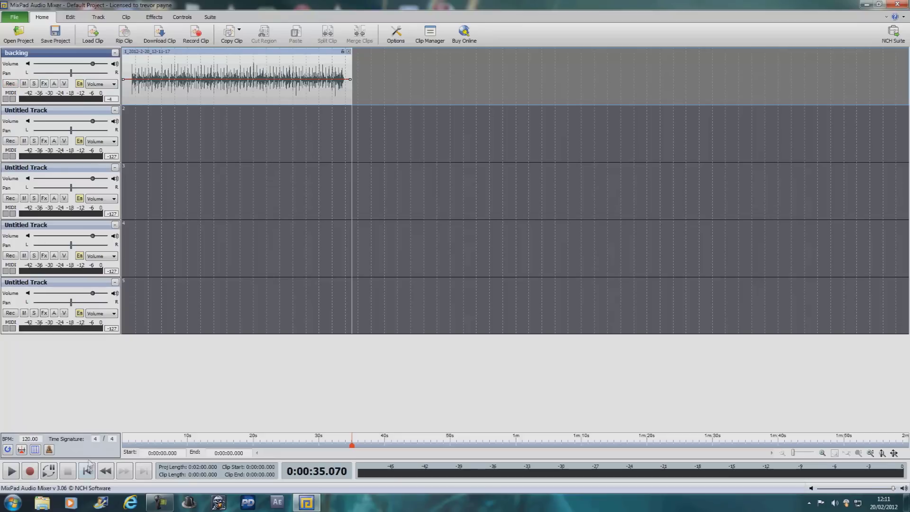
pyautogui.click(87, 471)
pyautogui.click(11, 471)
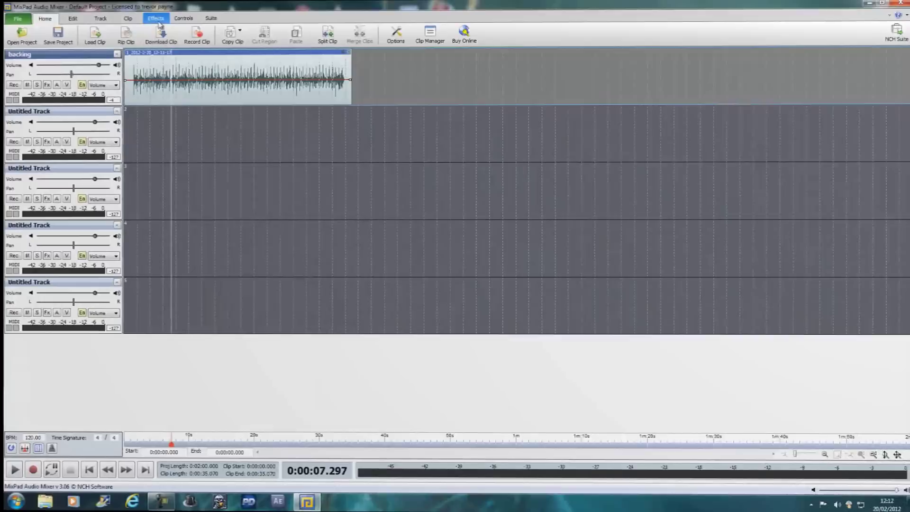
# Rename the recorded clip on the backing track as "Backing a"
pyautogui.click(159, 22)
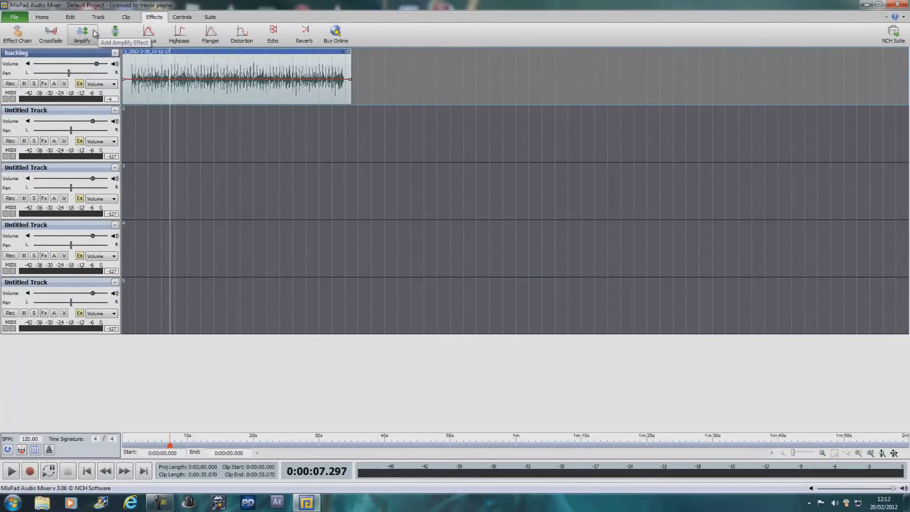
pyautogui.click(127, 17)
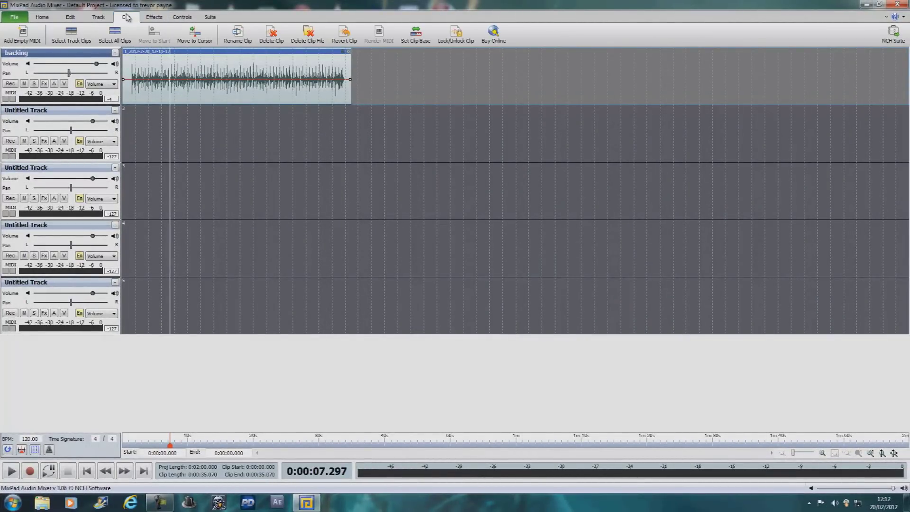
pyautogui.click(239, 33)
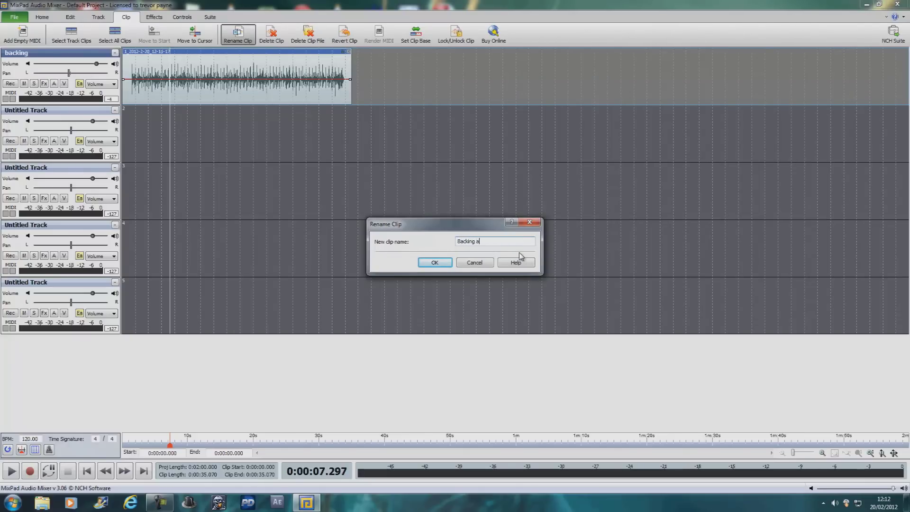
pyautogui.press('Return')
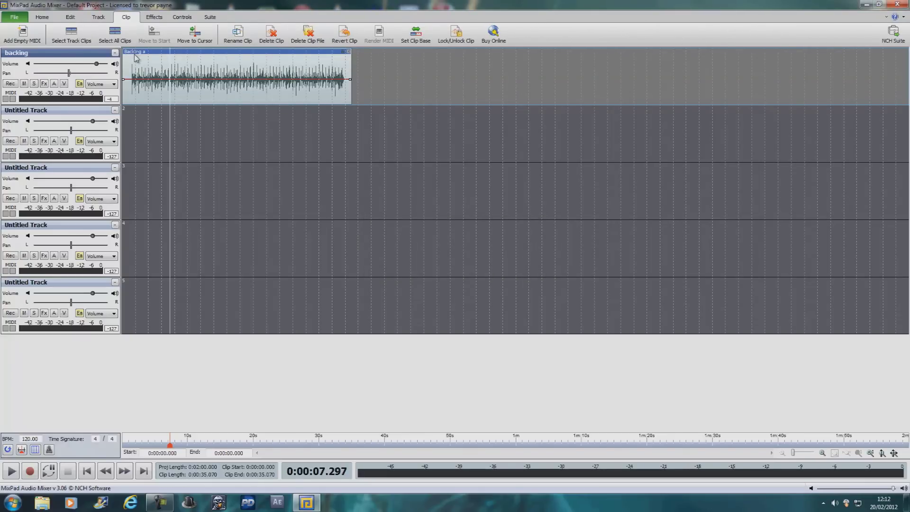
# Add an Amplify effect to the backing clip and play it from the 8-second mark
pyautogui.click(153, 18)
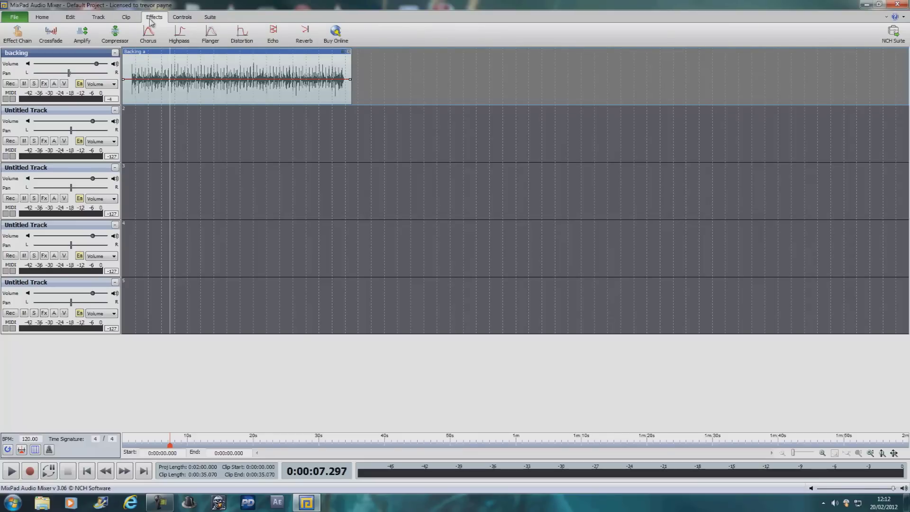
pyautogui.click(91, 37)
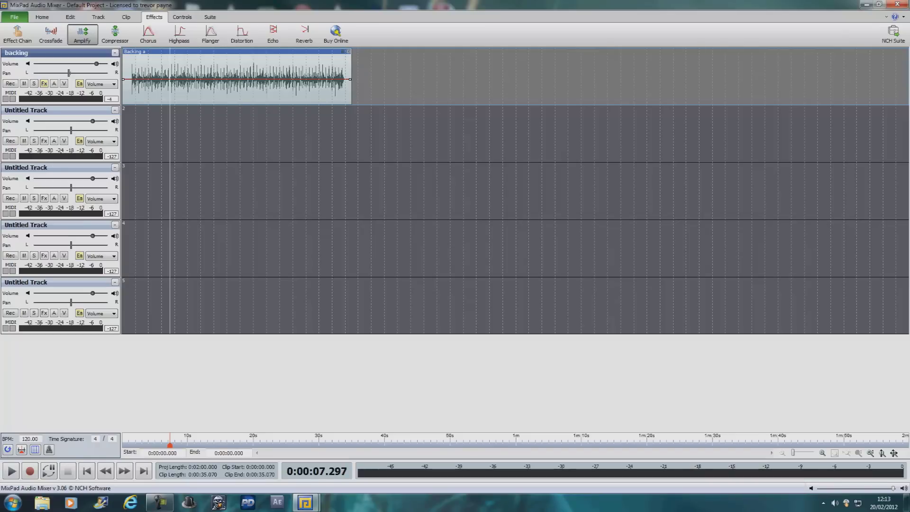
pyautogui.click(175, 441)
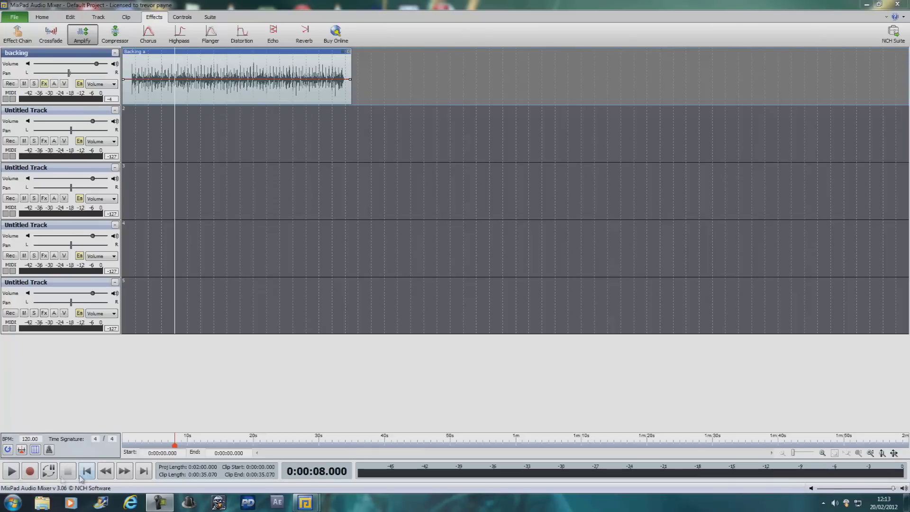
pyautogui.click(12, 472)
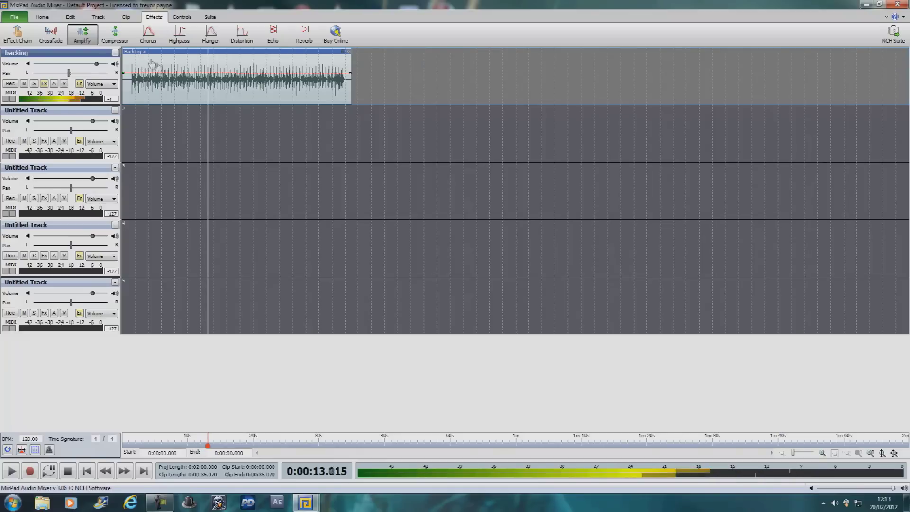
# Add a volume fade point mid-clip on the backing track, dip it during playback, level it again, and return to the project start
pyautogui.doubleClick(192, 76)
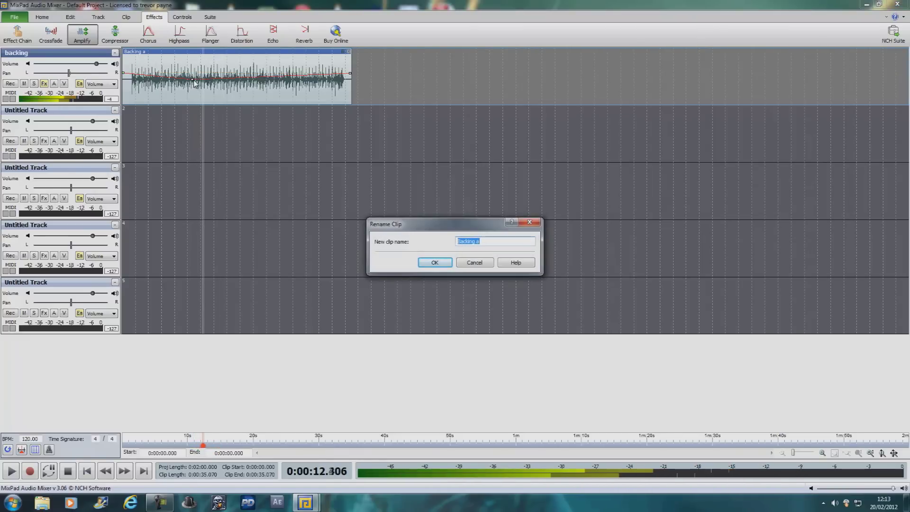
pyautogui.click(434, 265)
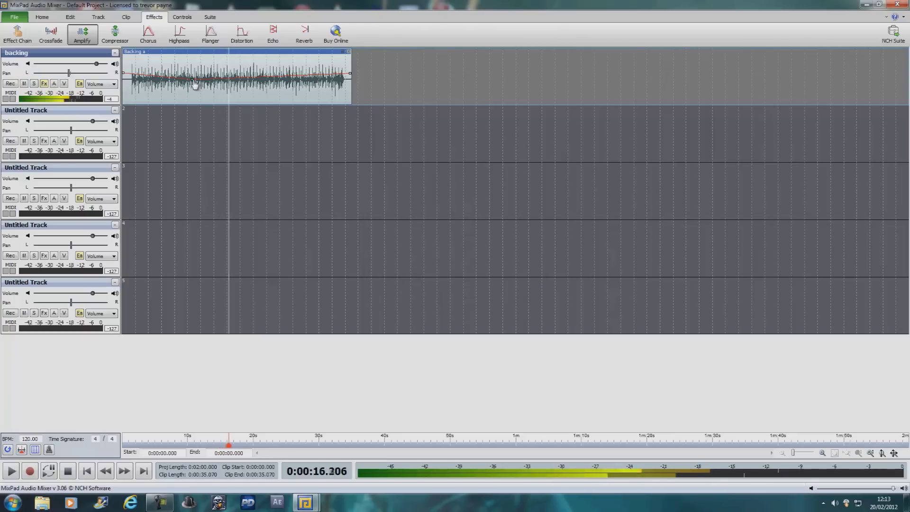
pyautogui.moveTo(200, 84); pyautogui.dragTo(227, 101)
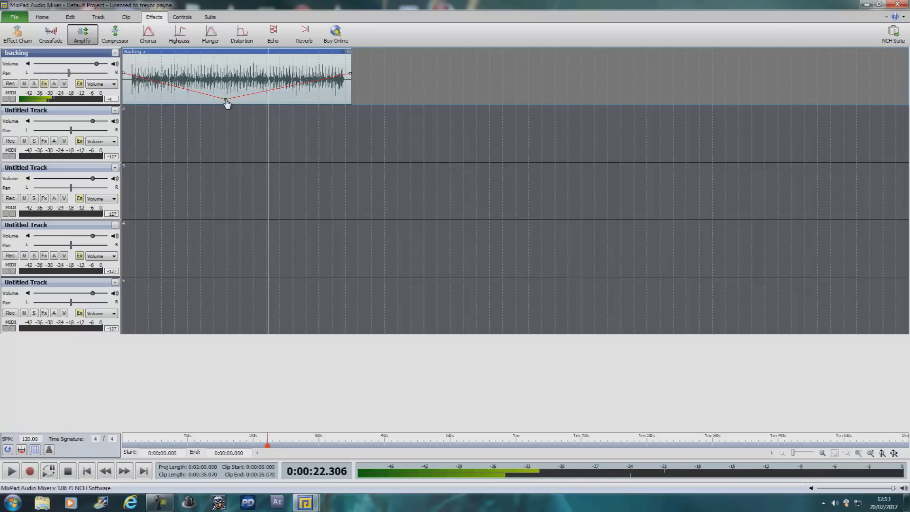
pyautogui.moveTo(227, 104); pyautogui.dragTo(228, 79)
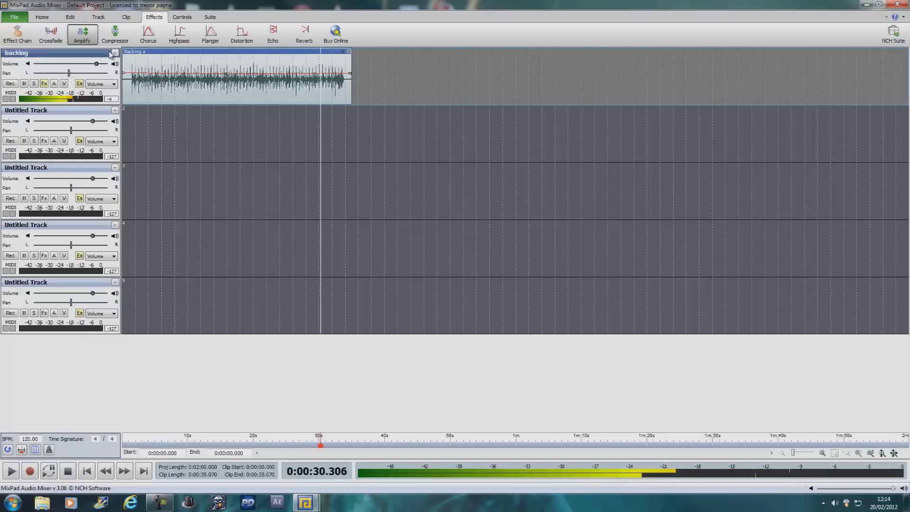
pyautogui.click(68, 471)
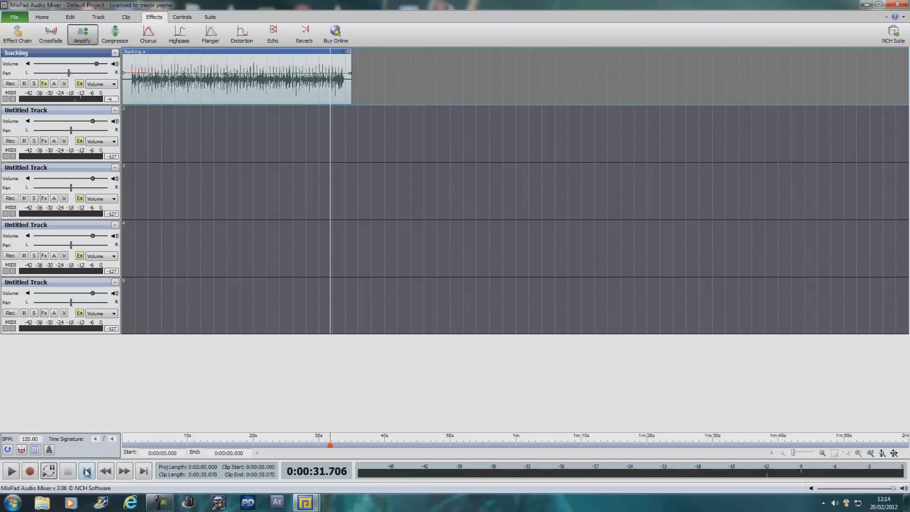
pyautogui.click(87, 472)
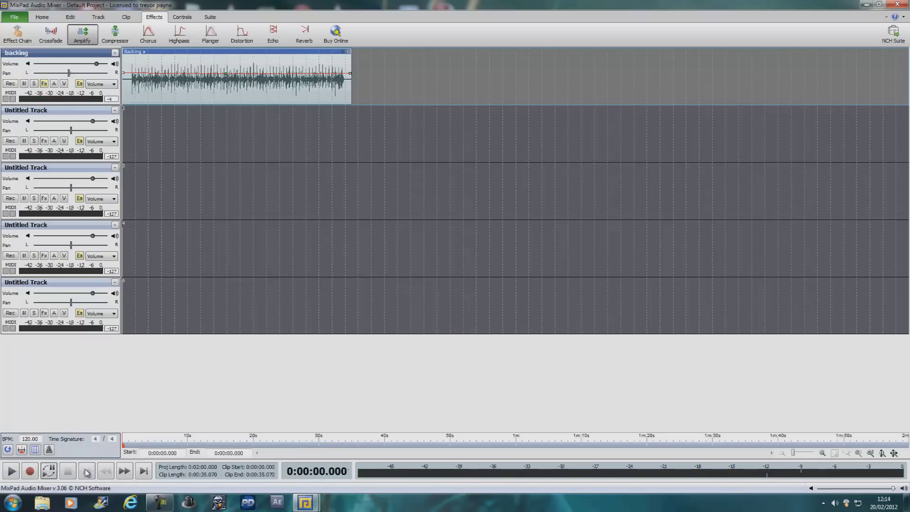
# Name the second track "Lead" and arm it for recording
pyautogui.click(48, 112)
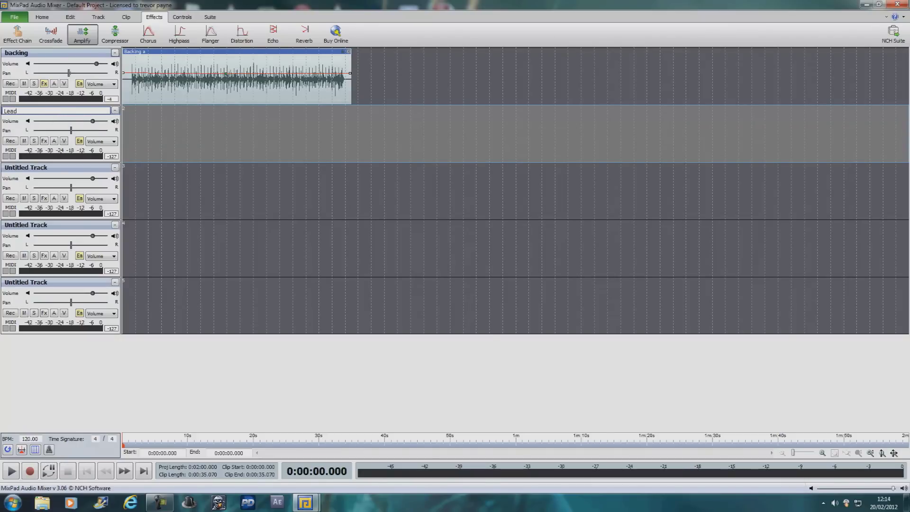
pyautogui.press('Return')
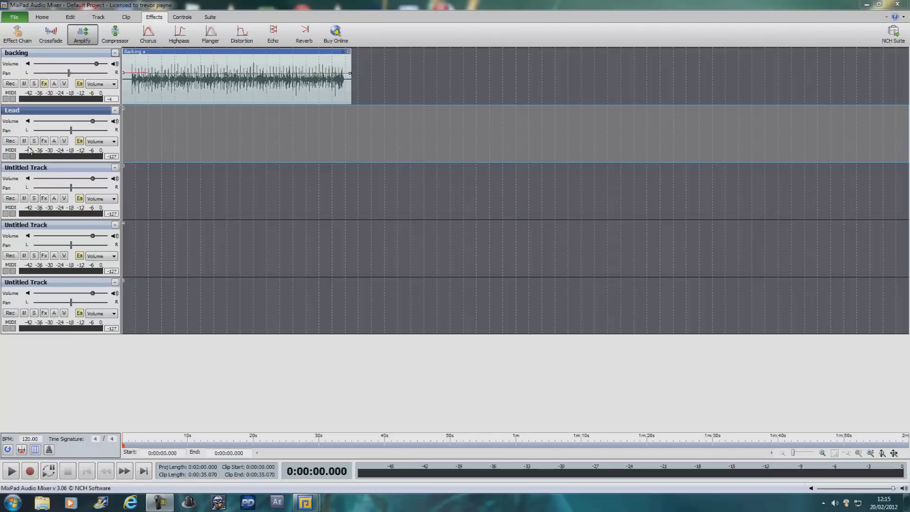
pyautogui.click(13, 142)
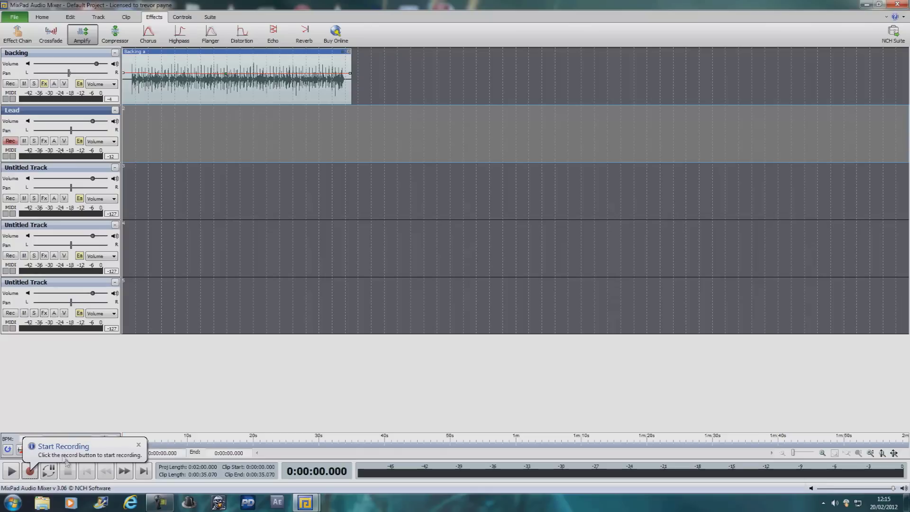
# Record a take of about 36 seconds on the Lead track from the start of the project
pyautogui.click(30, 471)
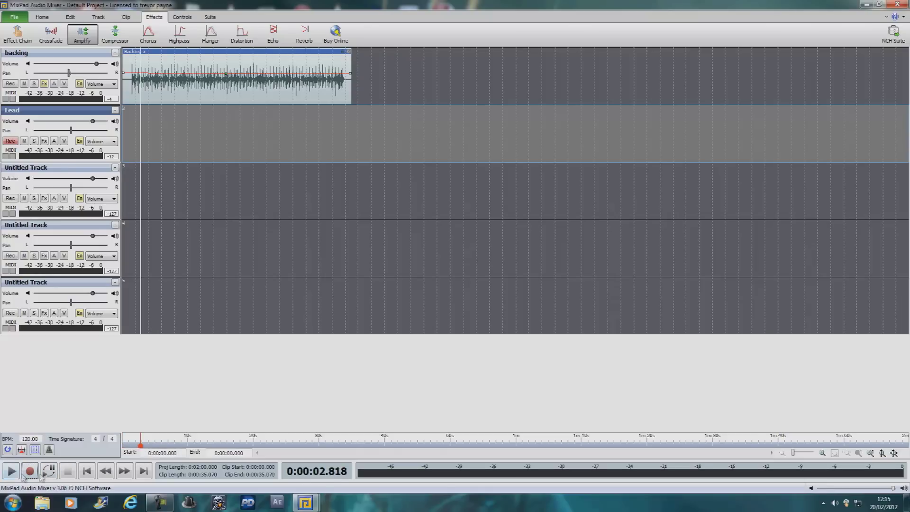
pyautogui.click(87, 472)
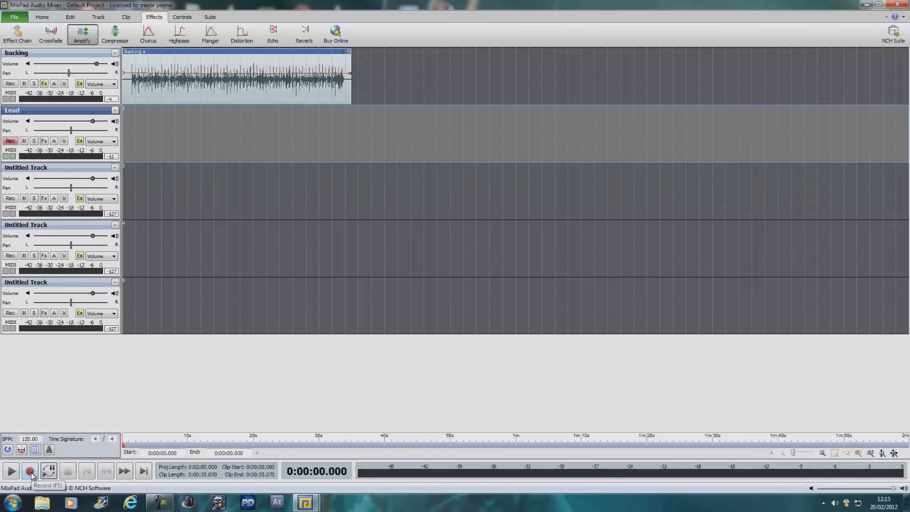
pyautogui.click(30, 471)
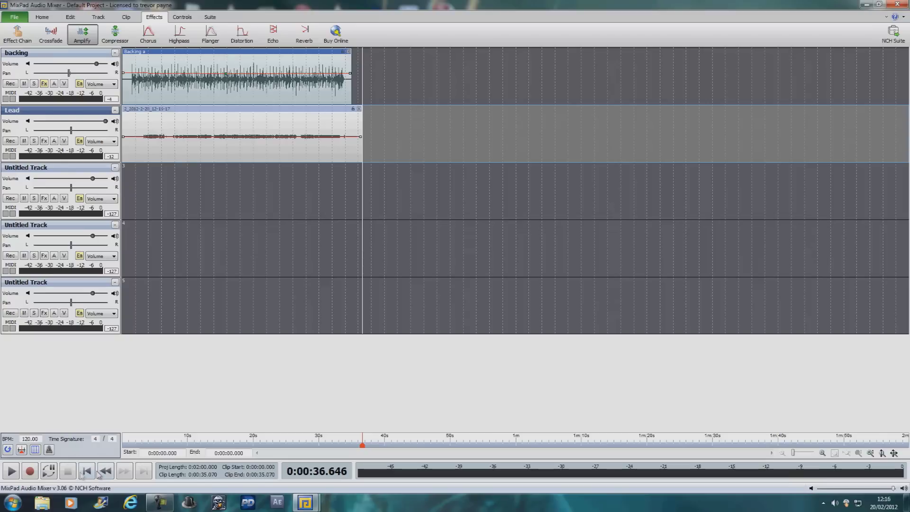
# Play both tracks from the beginning, lower the Lead track's volume slightly, and return to the project start
pyautogui.click(87, 473)
pyautogui.click(11, 472)
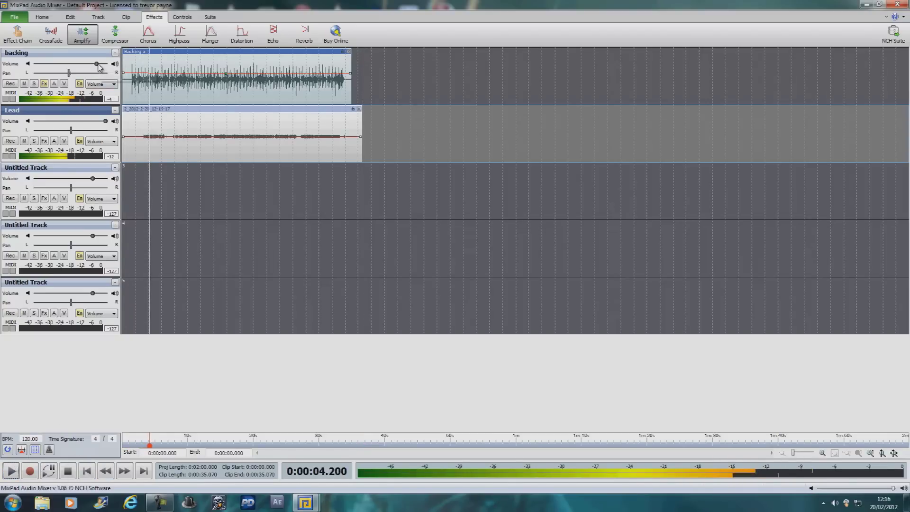
pyautogui.moveTo(105, 121); pyautogui.dragTo(102, 123)
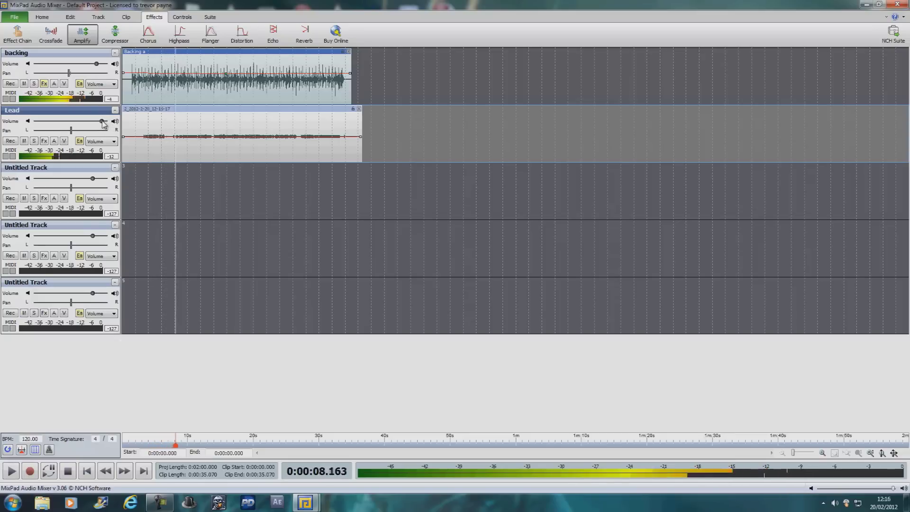
pyautogui.click(72, 473)
pyautogui.click(86, 472)
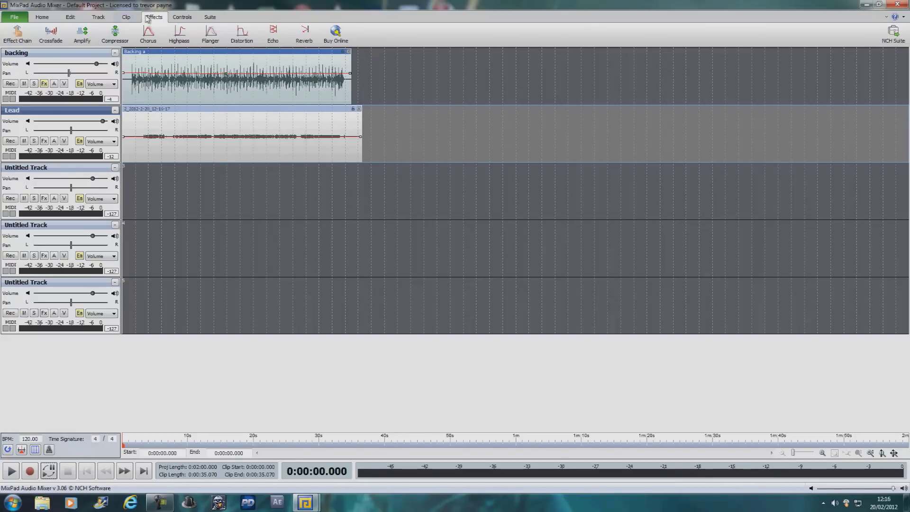
pyautogui.click(128, 17)
pyautogui.click(109, 18)
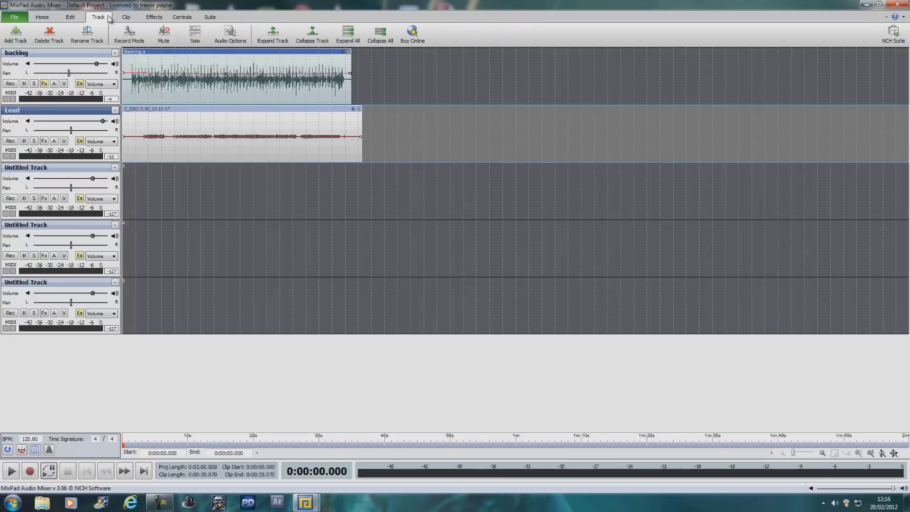
pyautogui.click(70, 17)
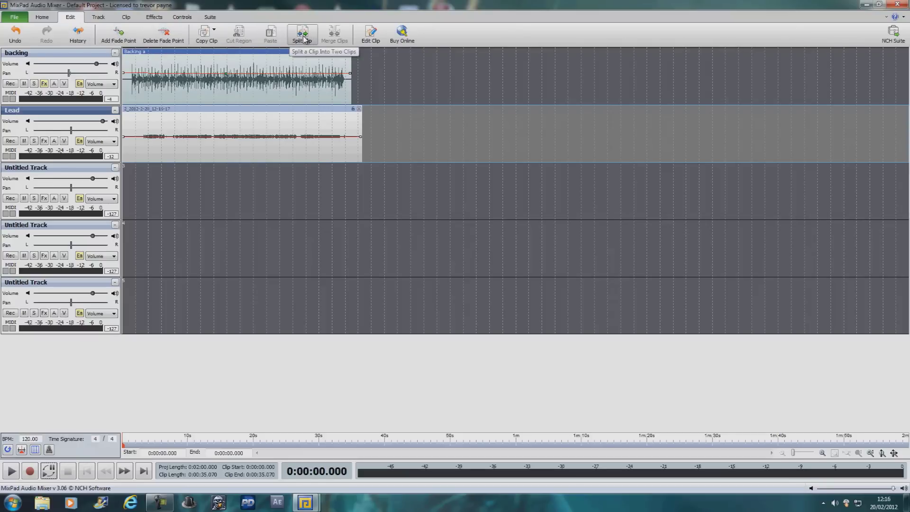
pyautogui.click(45, 19)
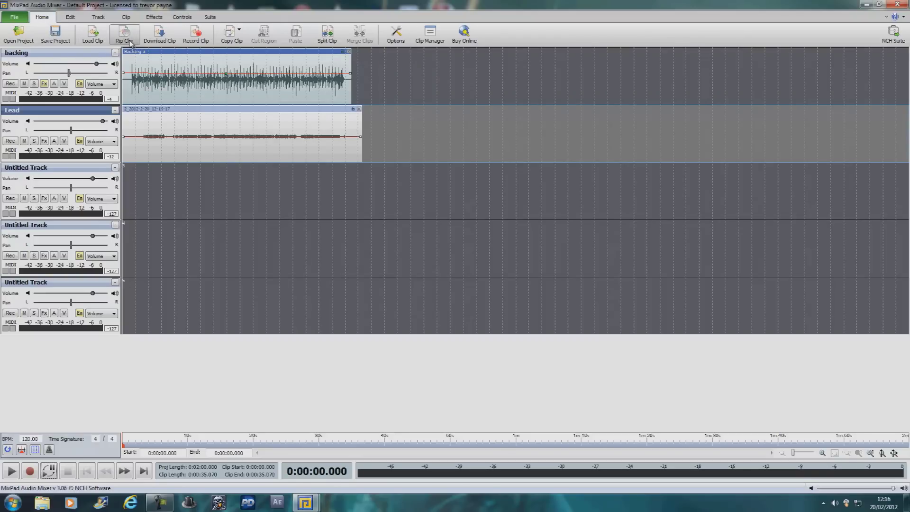
pyautogui.click(99, 172)
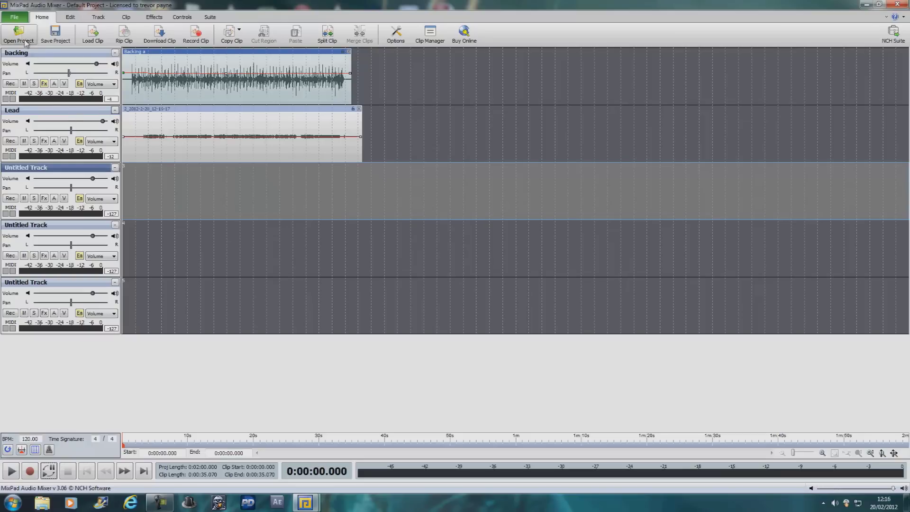
# Start exporting the project as an audio file, review the available output file types and keep .wav
pyautogui.click(14, 18)
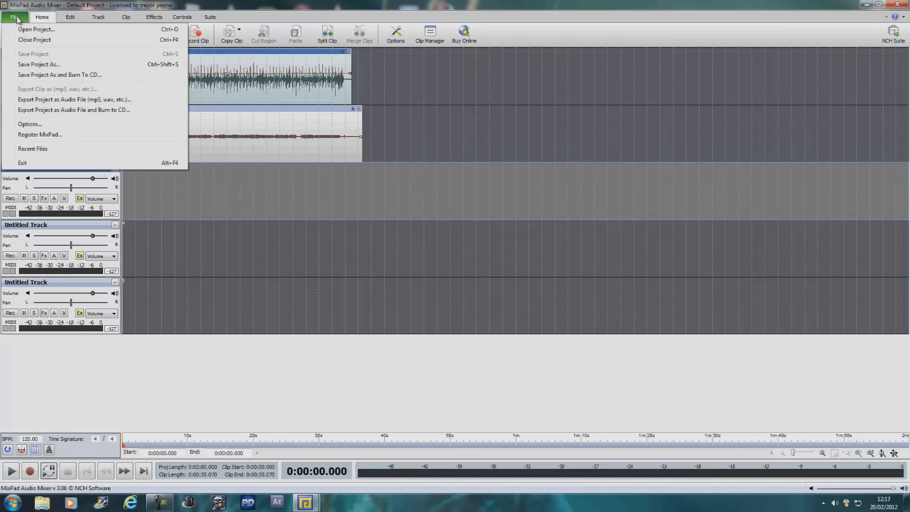
pyautogui.click(55, 100)
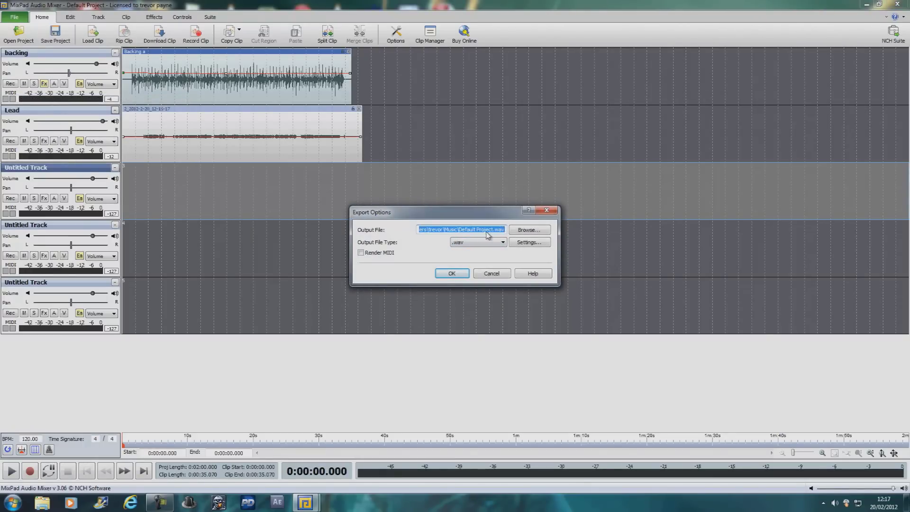
pyautogui.click(499, 243)
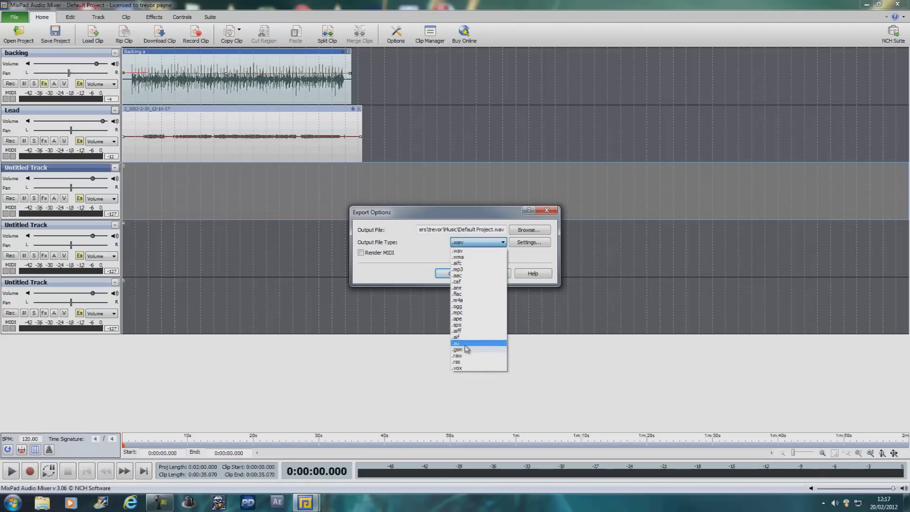
pyautogui.click(519, 257)
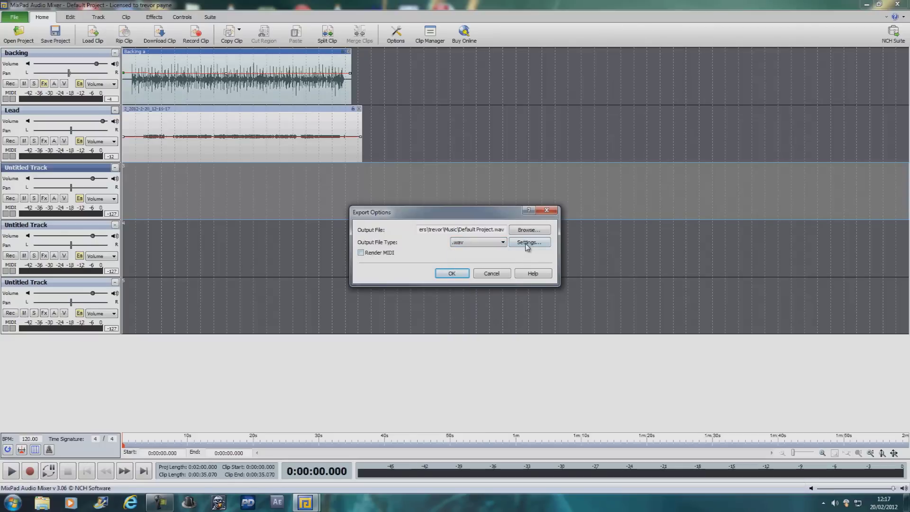
# Keep the wave encoder at PCM Uncompressed, 44100 Hz, 16 Bits, Stereo, and export the project
pyautogui.click(527, 243)
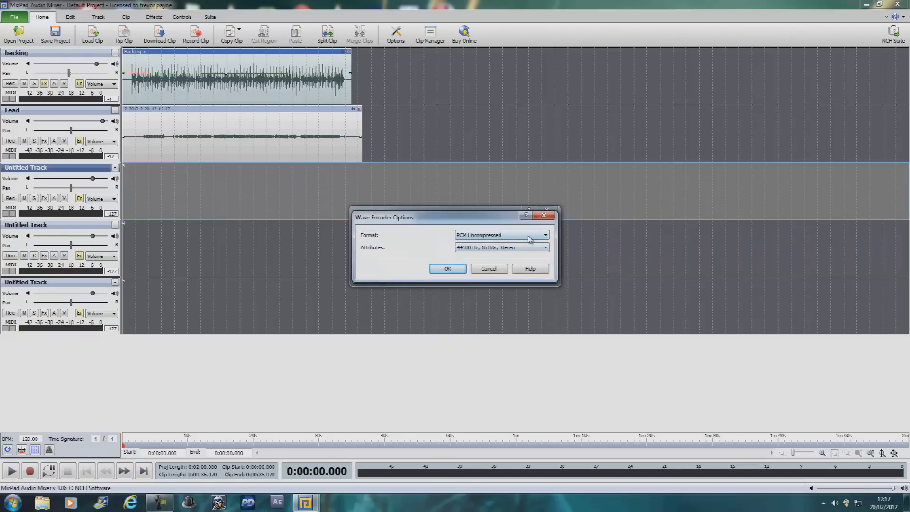
pyautogui.click(530, 236)
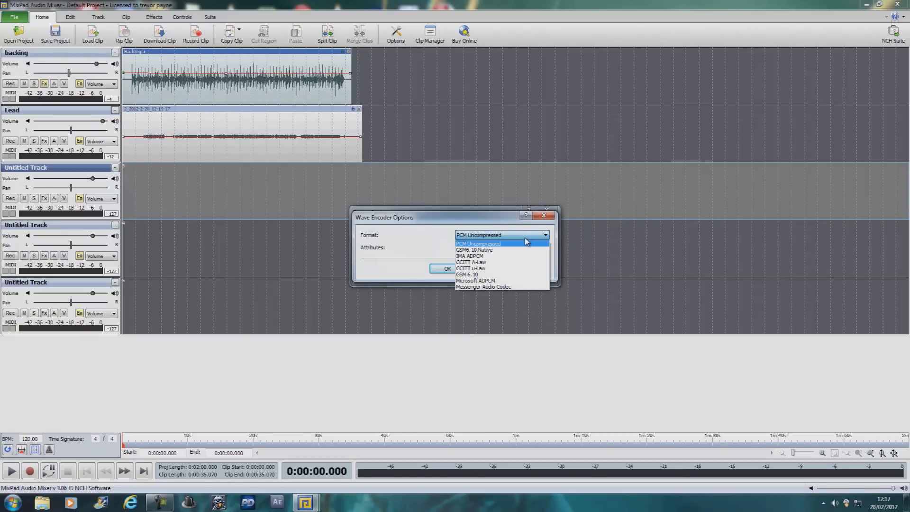
pyautogui.click(511, 228)
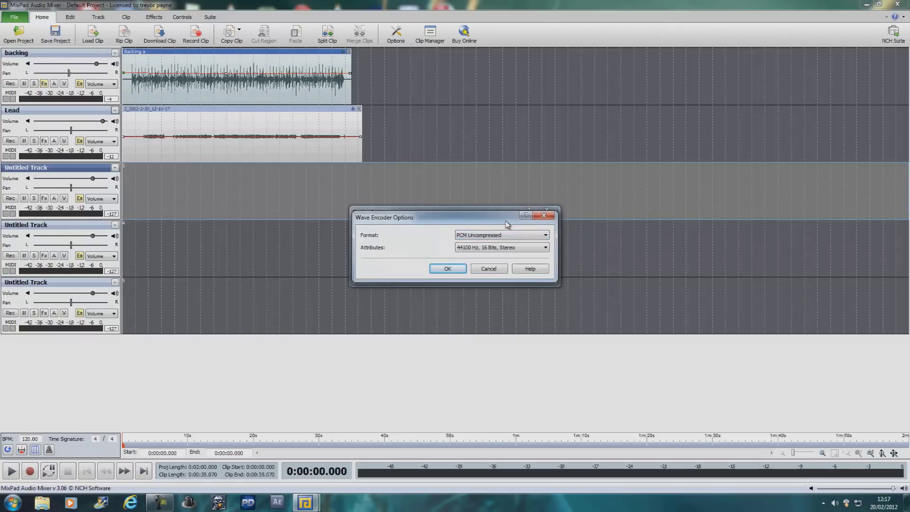
pyautogui.click(448, 269)
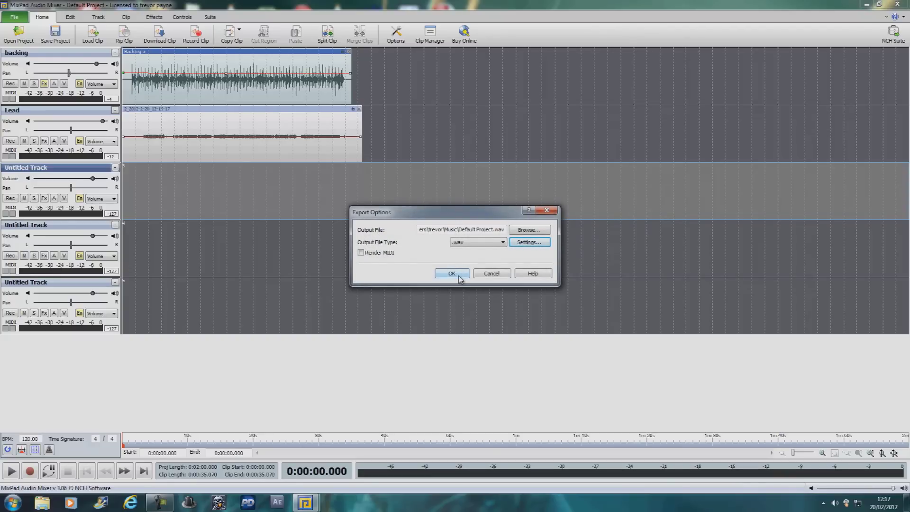
pyautogui.click(459, 276)
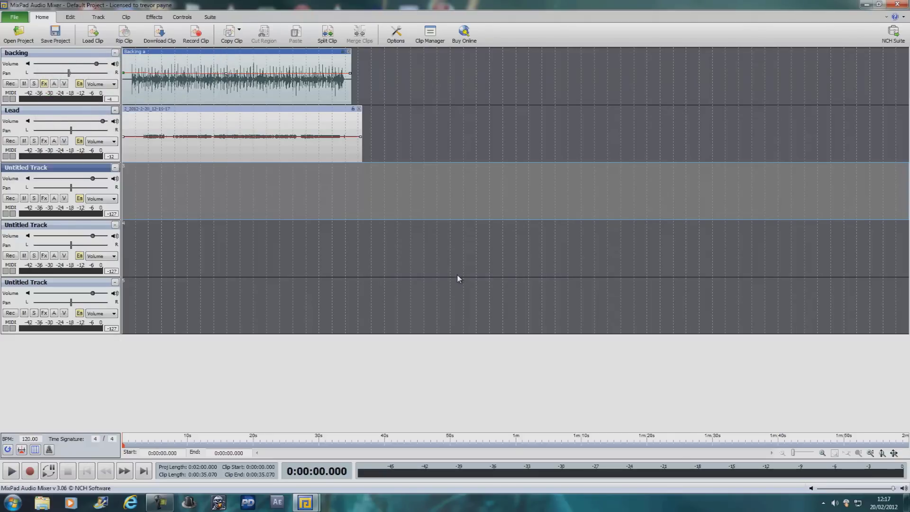
# Open the Music library, play the exported Default Project.wav in VLC media player, and close the player
pyautogui.click(13, 503)
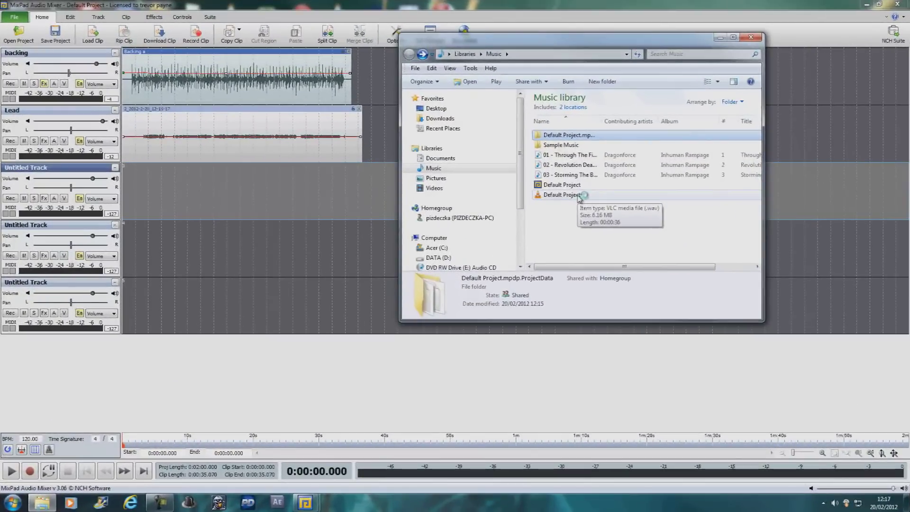
pyautogui.click(532, 220)
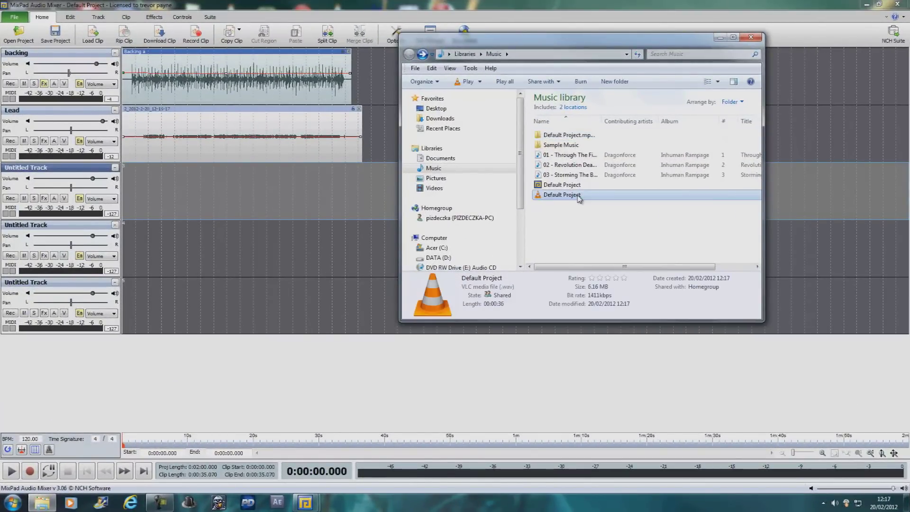
pyautogui.doubleClick(578, 199)
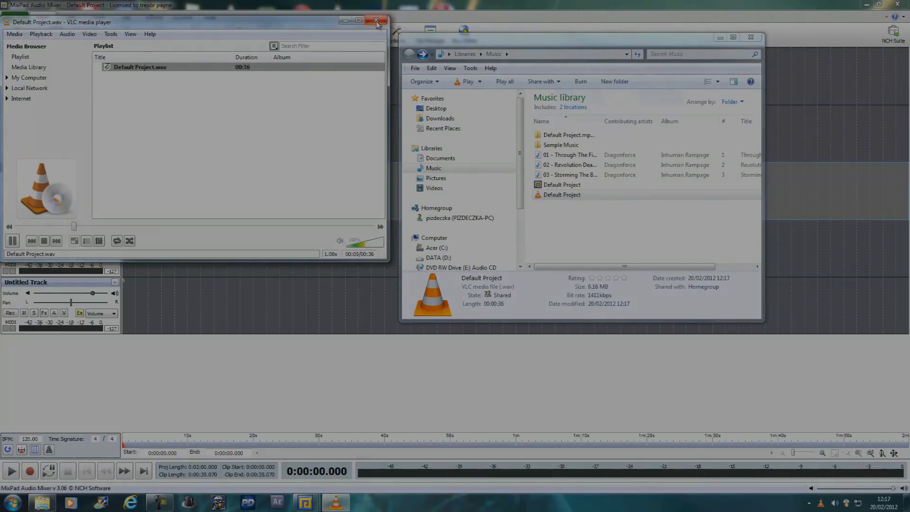
pyautogui.click(377, 22)
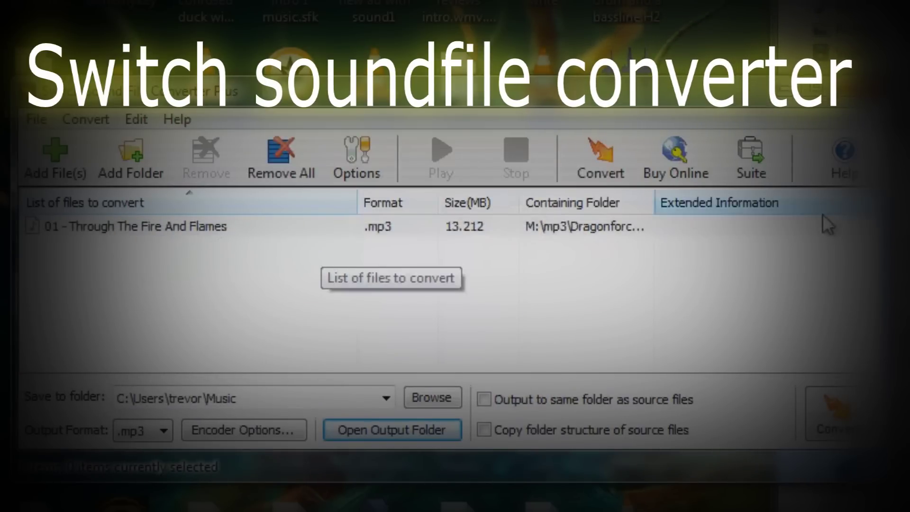
# In Switch Sound File Converter, add "02 - Revolution Deathsquad" and "03 - Storming The Burning Fields" to the conversion list and set the output format to .wma
pyautogui.moveTo(457, 321); pyautogui.dragTo(385, 260)
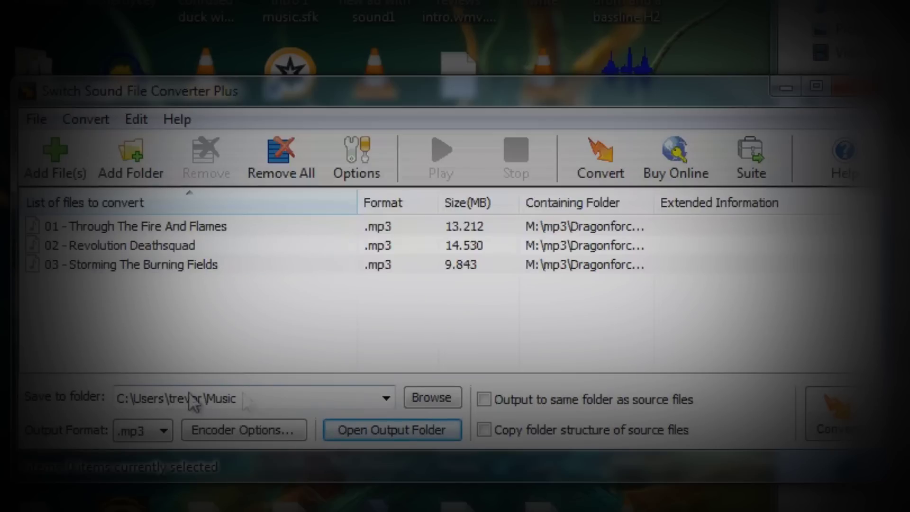
pyautogui.click(384, 400)
pyautogui.click(121, 445)
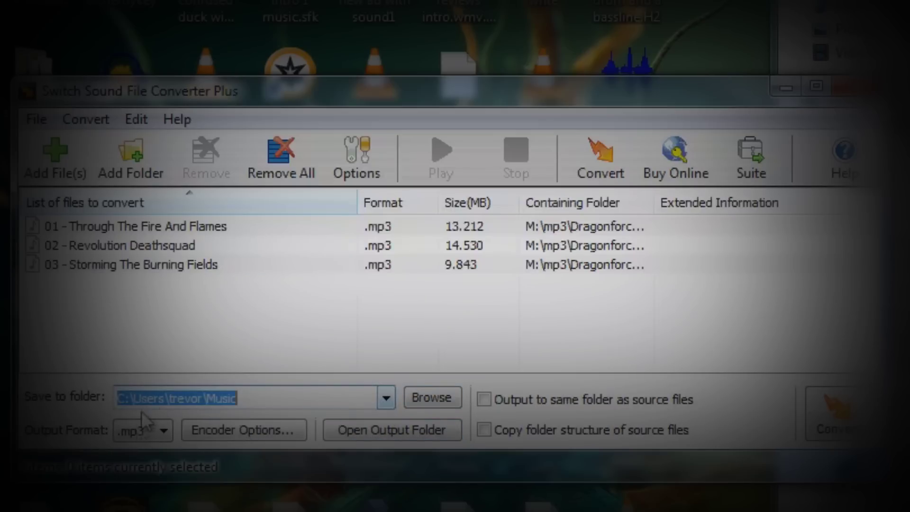
pyautogui.click(163, 433)
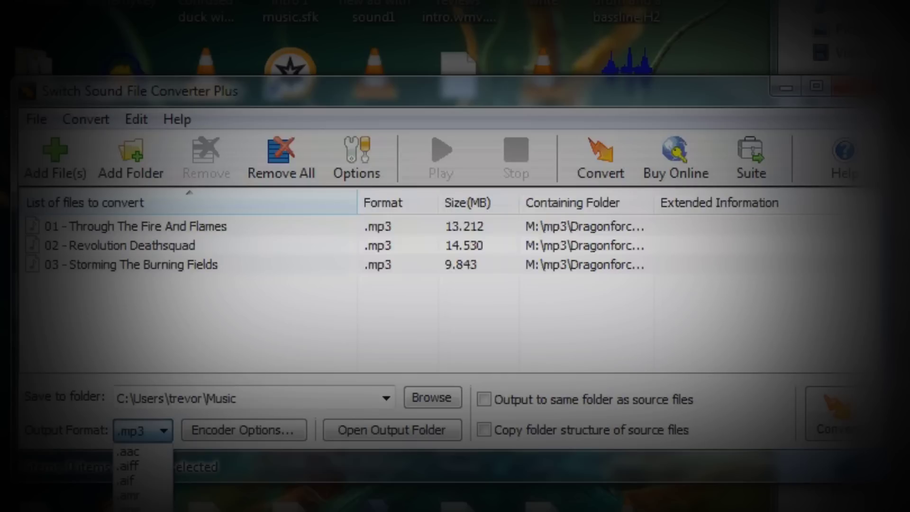
pyautogui.press('w')
pyautogui.press('Return')
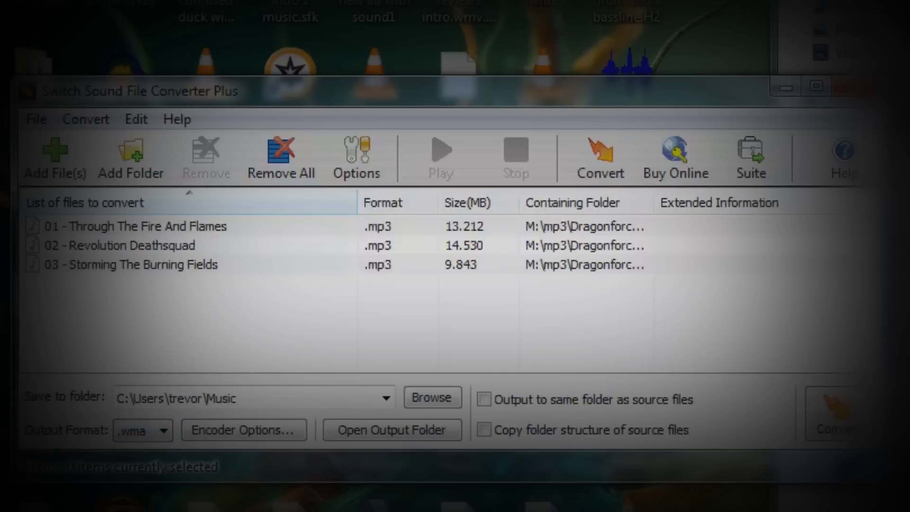
# Set the WMA encoder to Windows Media Audio 10 Professional, 128 kbps, 44 kHz, 2 channel 24 bit CBR, and convert the listed files
pyautogui.click(255, 428)
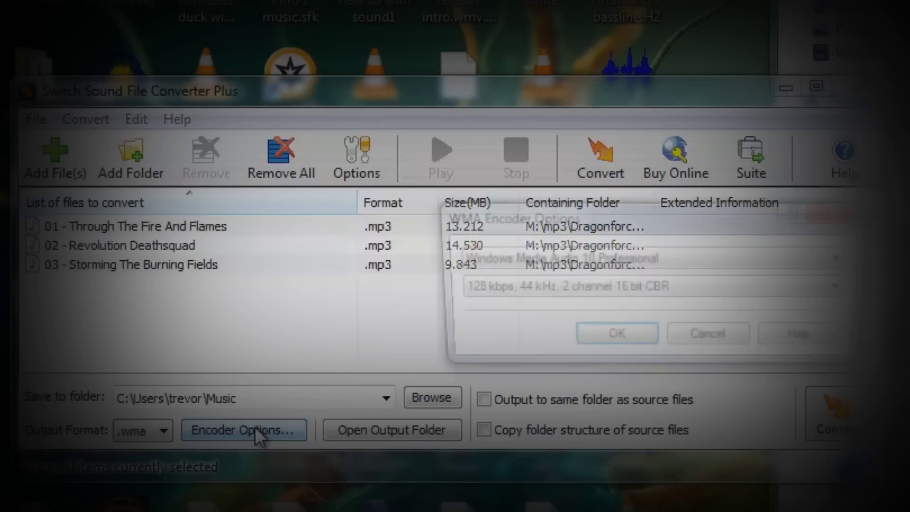
pyautogui.click(842, 261)
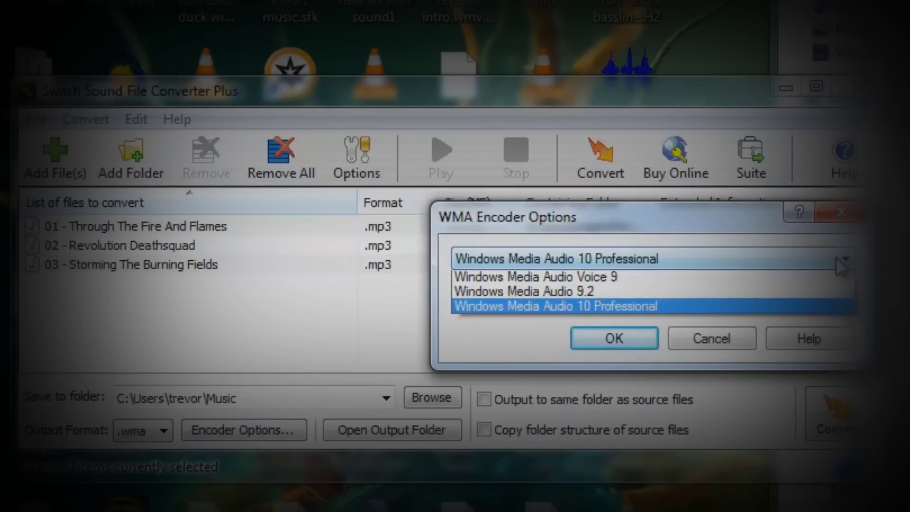
pyautogui.click(732, 223)
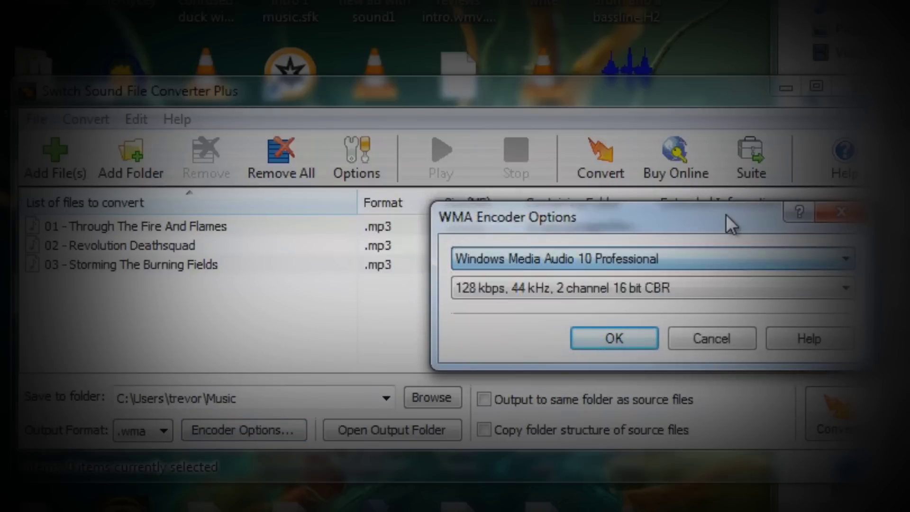
pyautogui.click(844, 288)
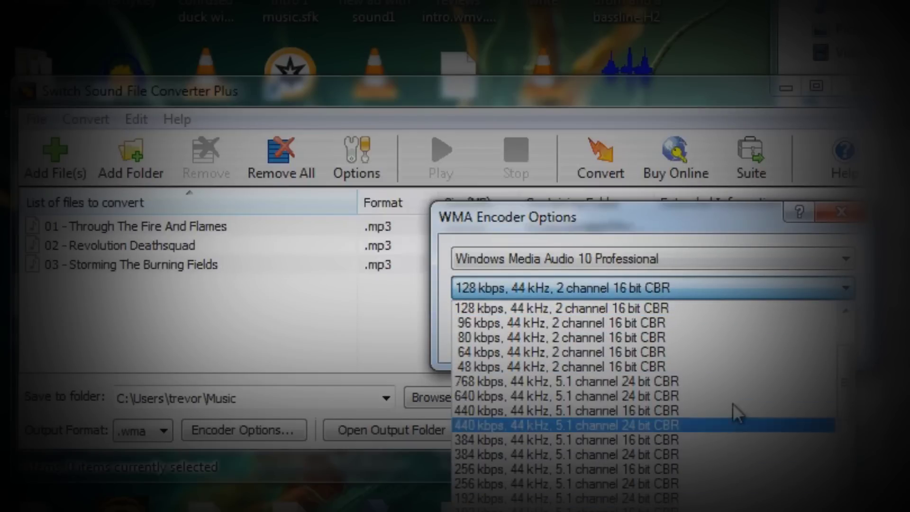
pyautogui.scroll(2, 843, 353)
pyautogui.scroll(2, 844, 353)
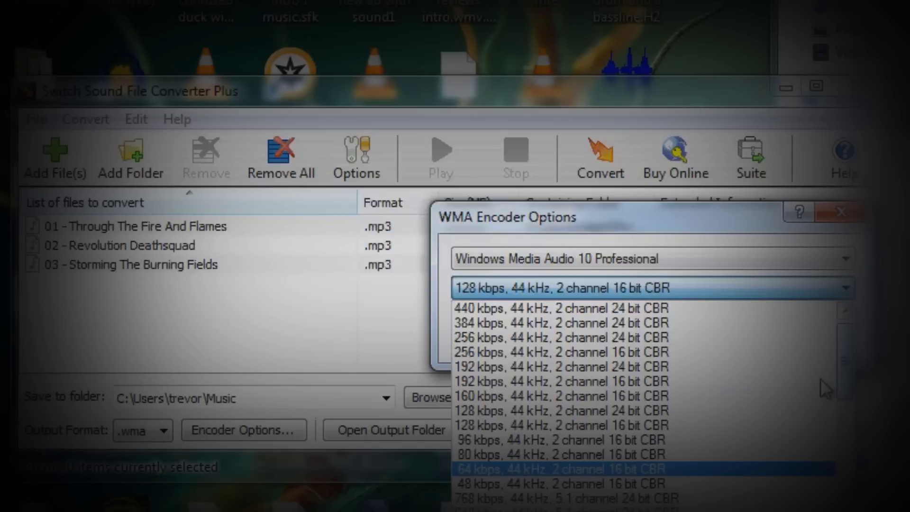
pyautogui.click(749, 407)
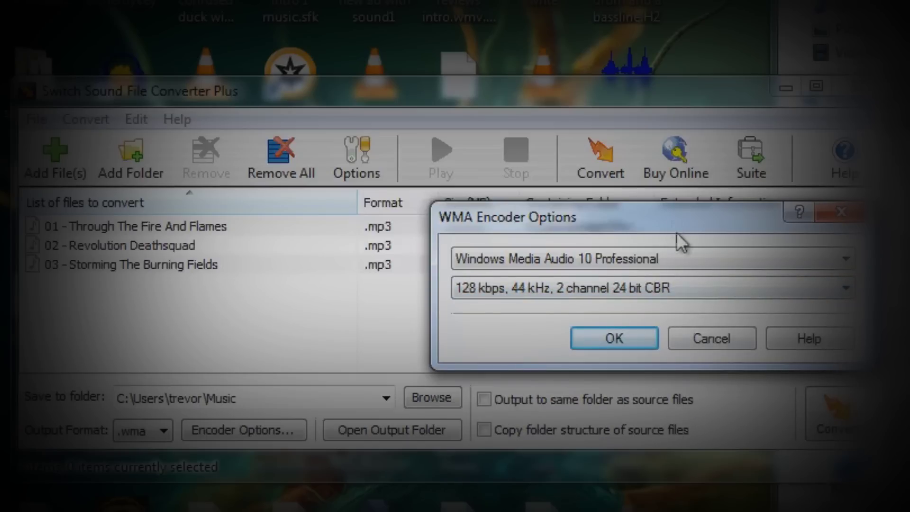
pyautogui.click(611, 334)
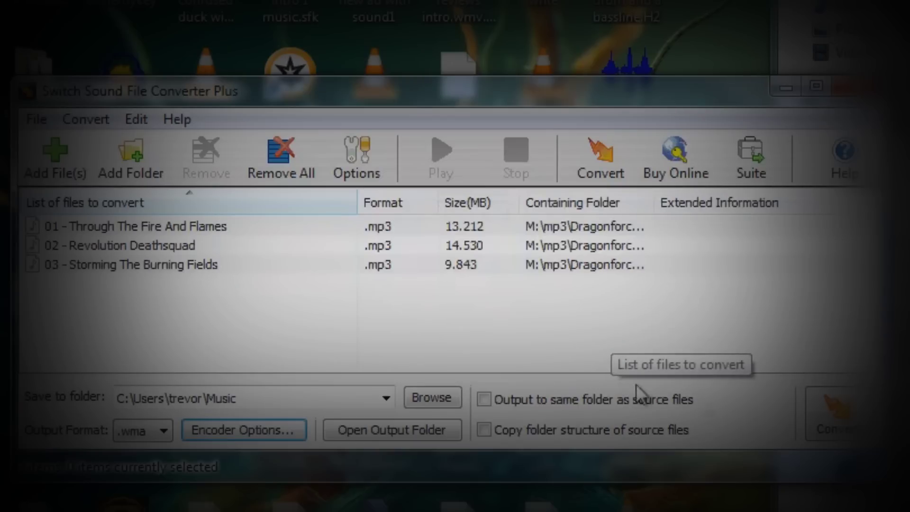
pyautogui.click(833, 417)
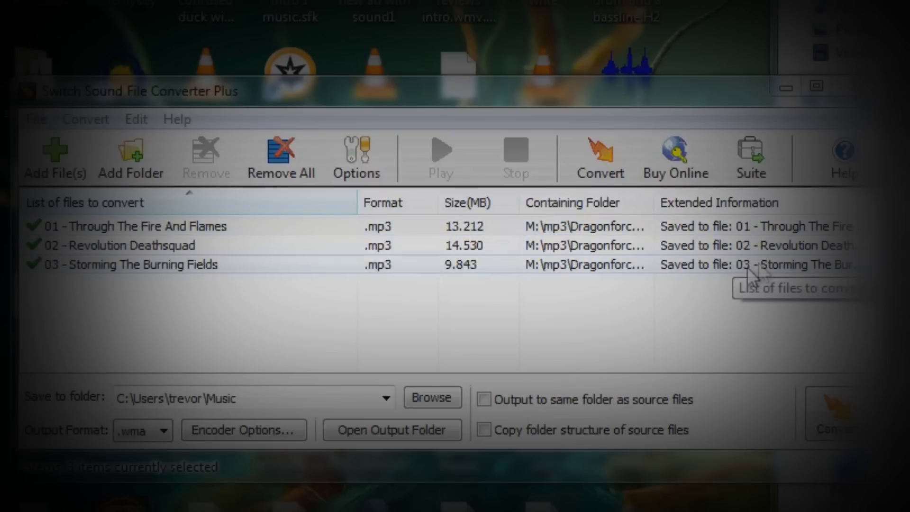
# Open the Music library and examine the file properties of the converted "01 - Through The Fire And Flames" track
pyautogui.press('super')
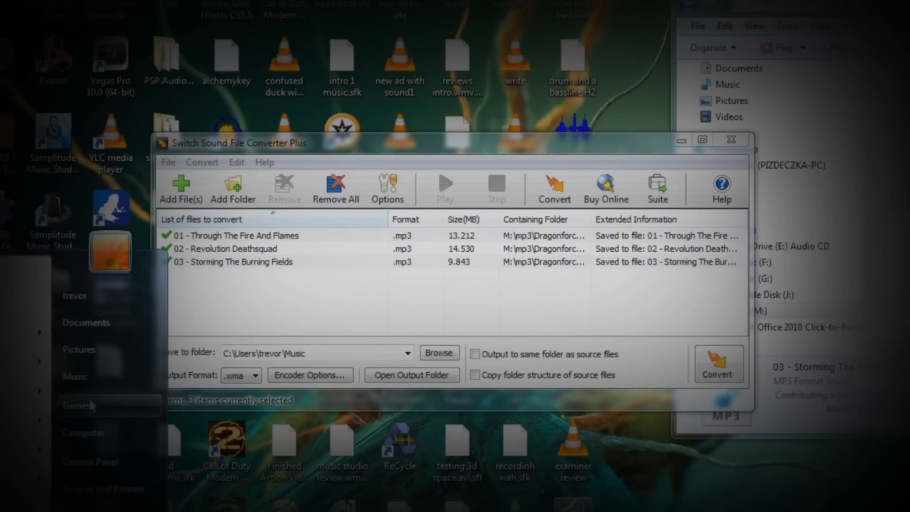
pyautogui.click(83, 380)
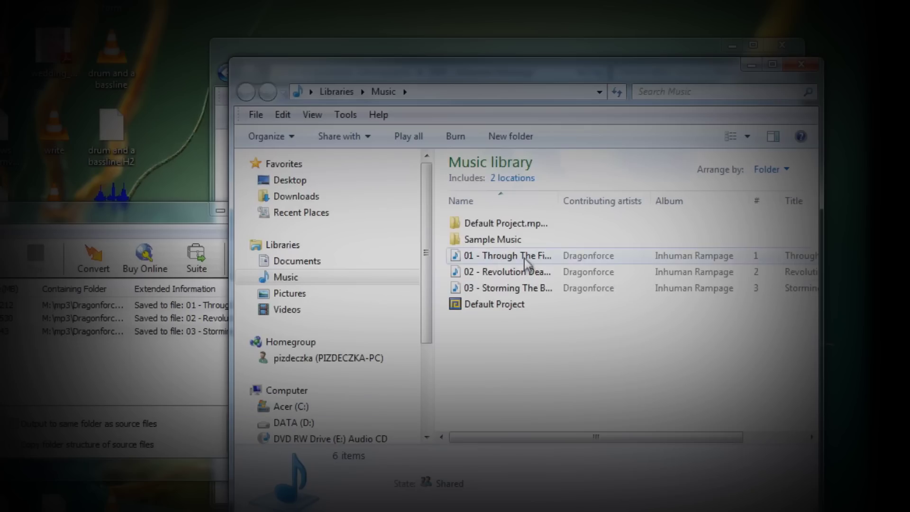
pyautogui.moveTo(551, 82); pyautogui.dragTo(379, 84)
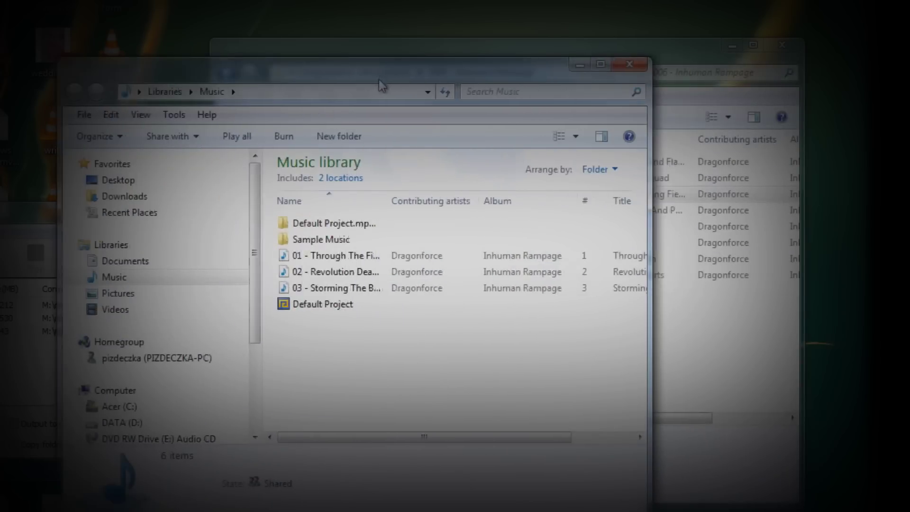
pyautogui.moveTo(392, 435); pyautogui.dragTo(418, 435)
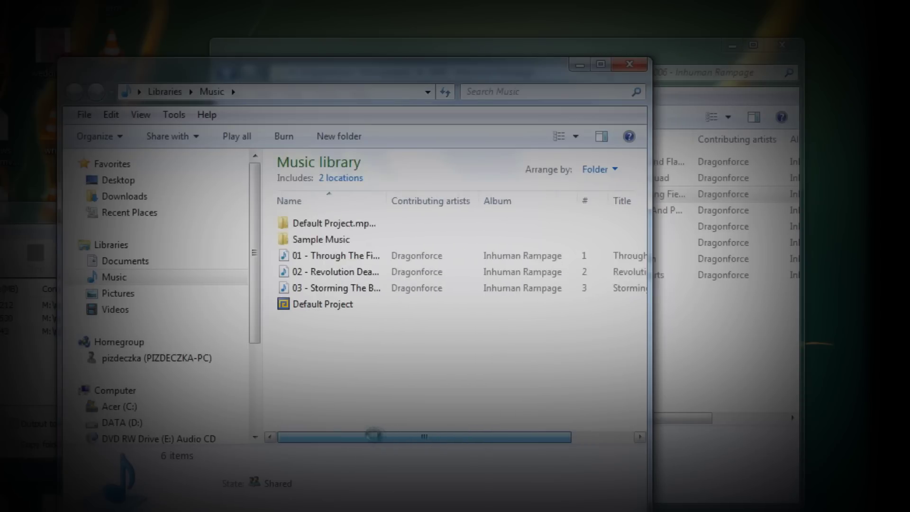
pyautogui.click(356, 261)
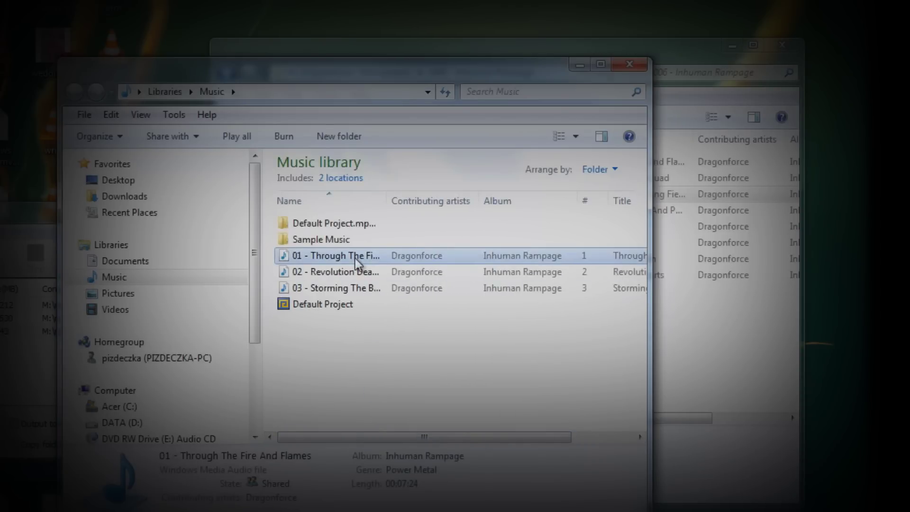
pyautogui.rightClick(356, 261)
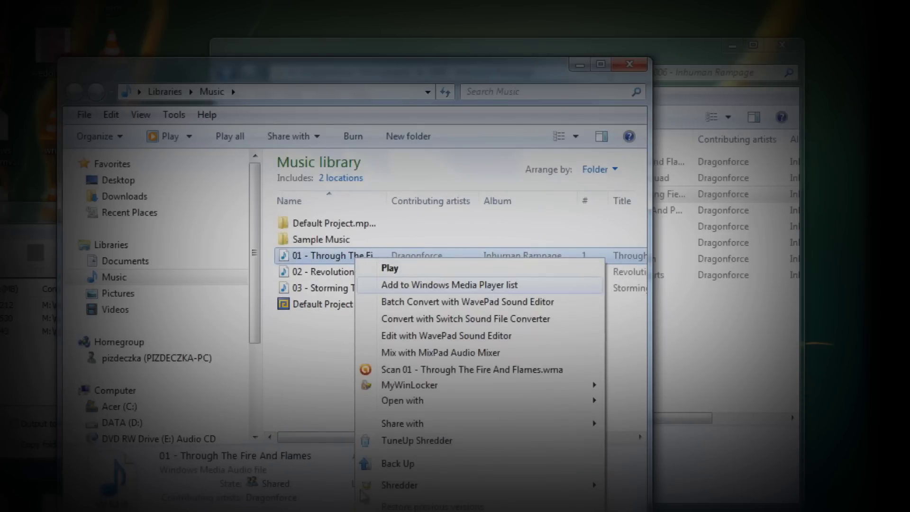
pyautogui.press('Escape')
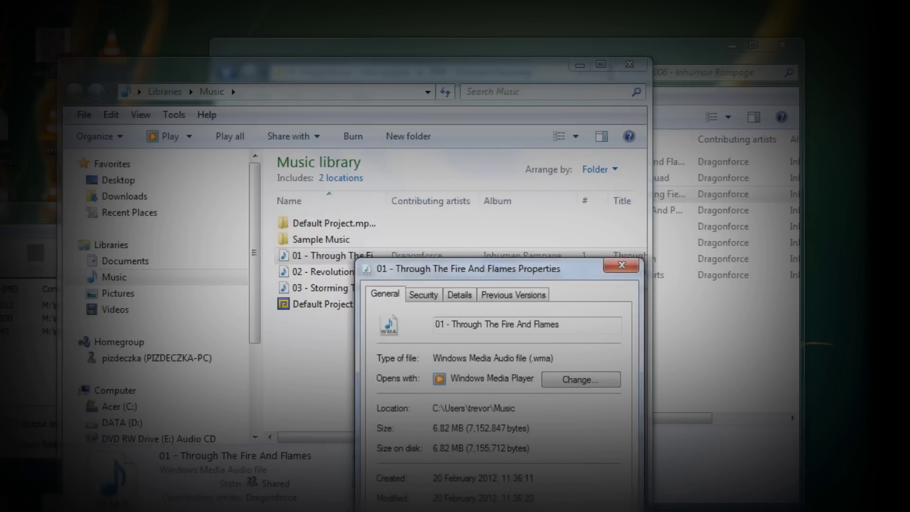
pyautogui.moveTo(543, 264); pyautogui.dragTo(343, 147)
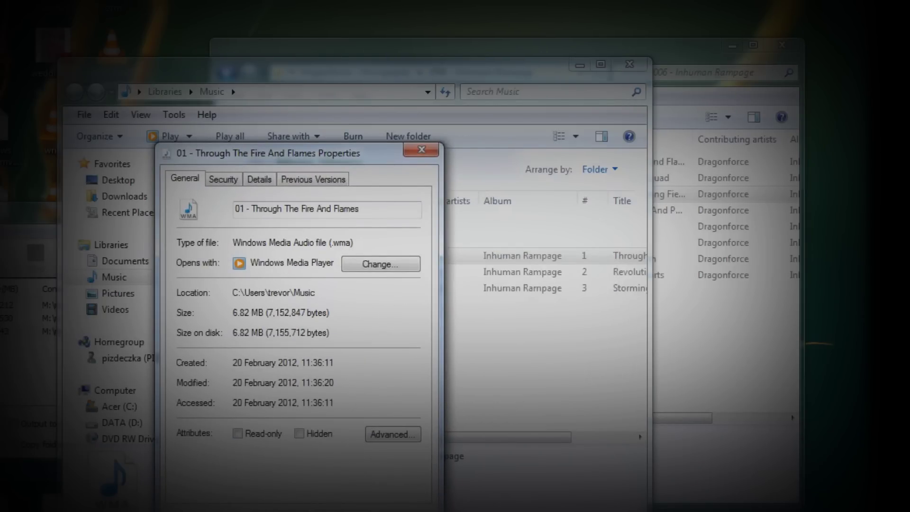
pyautogui.press('Escape')
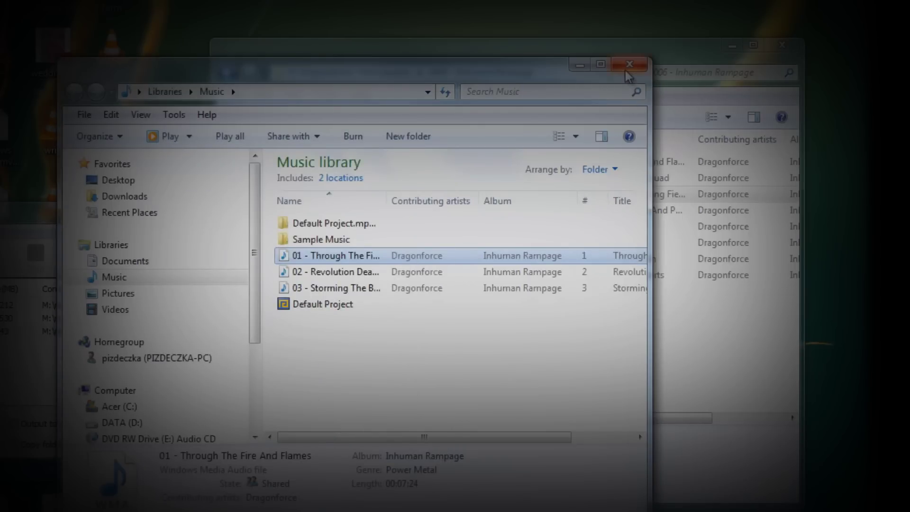
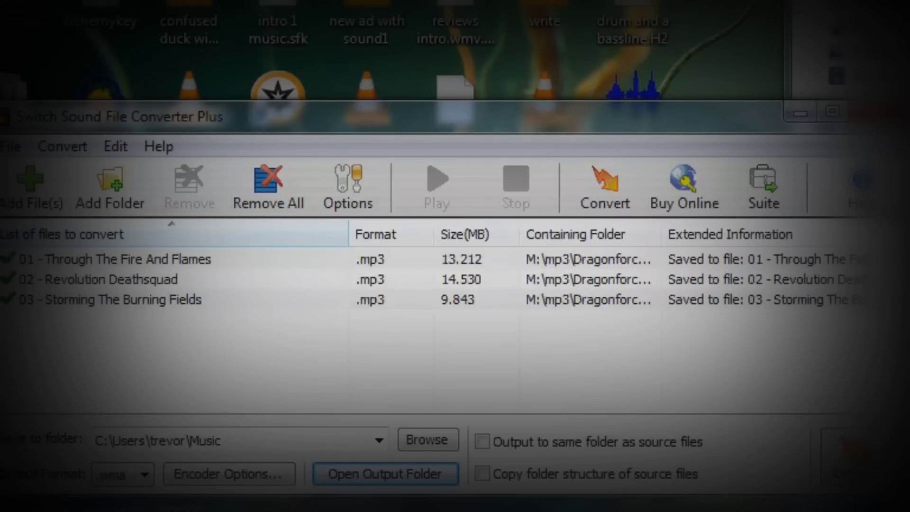
# Browse for a folder to add to the conversion list and choose "[2007] Ozzy Osbourne - Black Rain" inside the mp3 folder
pyautogui.click(129, 192)
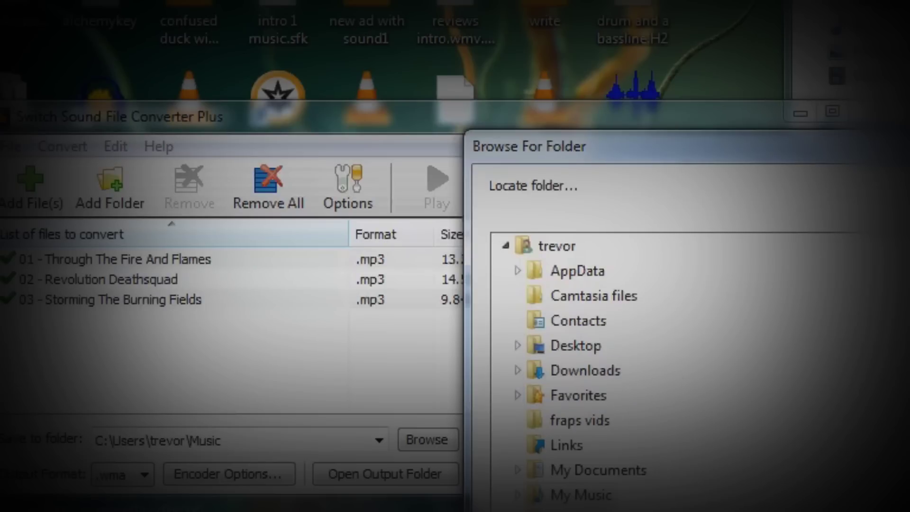
pyautogui.scroll(-10, 590, 469)
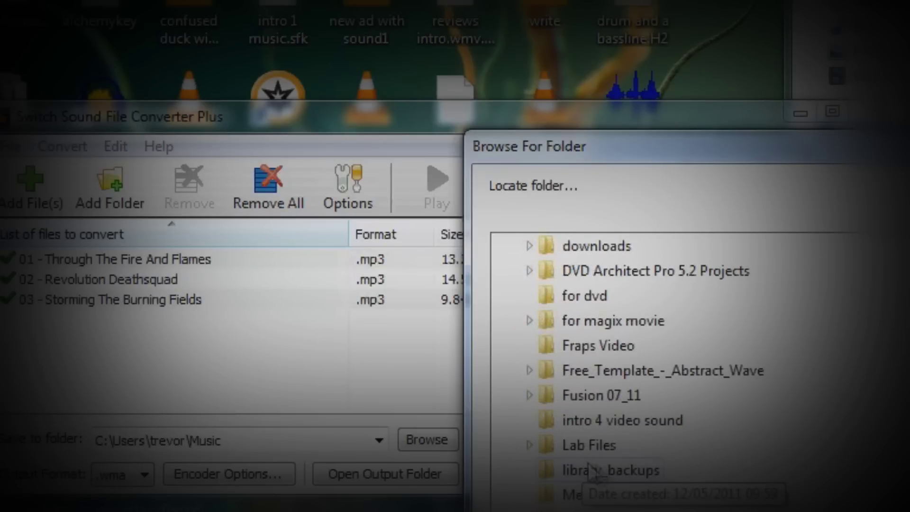
pyautogui.scroll(-1, 682, 448)
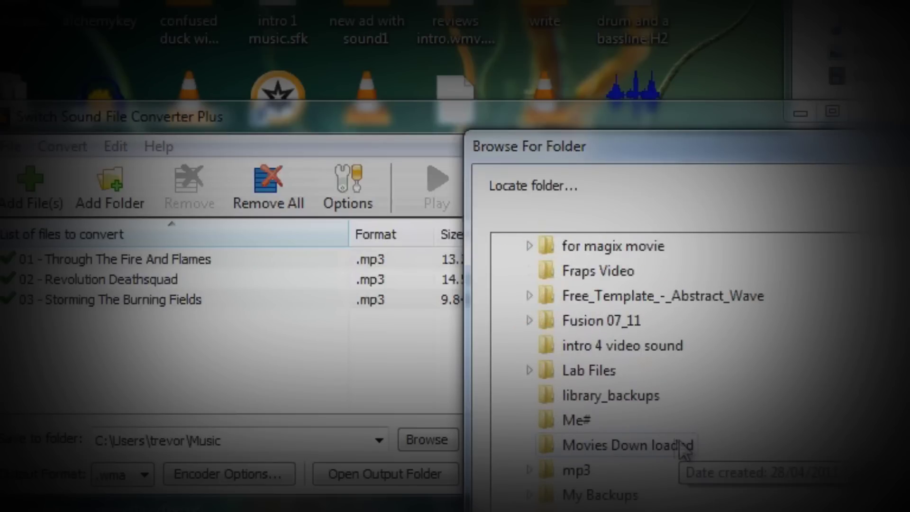
pyautogui.click(530, 471)
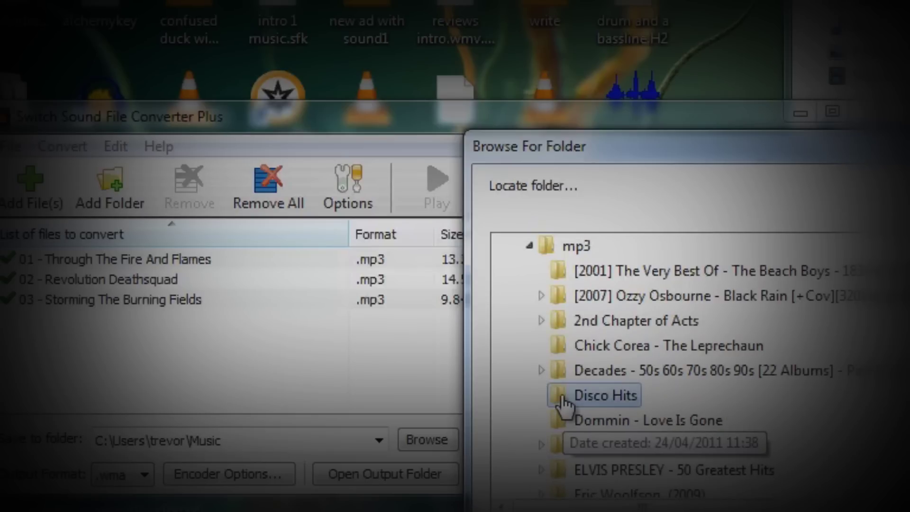
pyautogui.doubleClick(553, 377)
pyautogui.scroll(2, 554, 374)
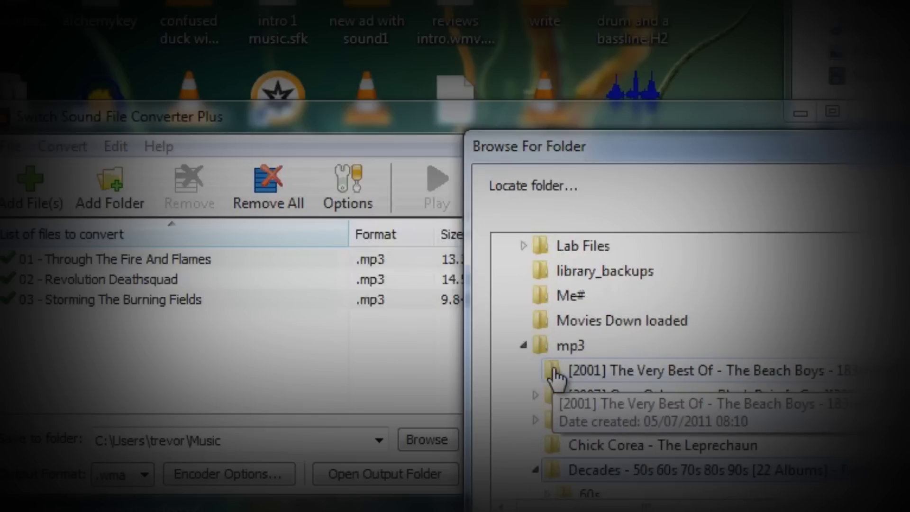
pyautogui.click(582, 374)
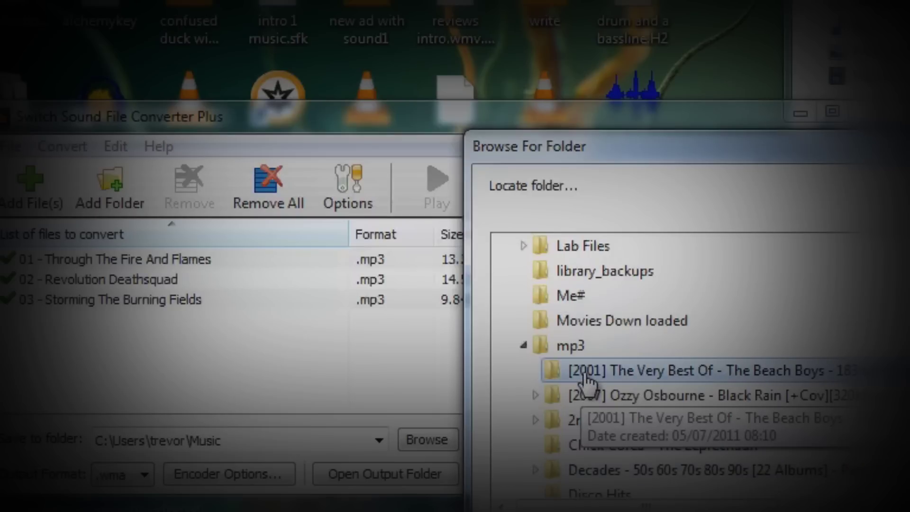
pyautogui.click(576, 401)
pyautogui.scroll(1, 577, 405)
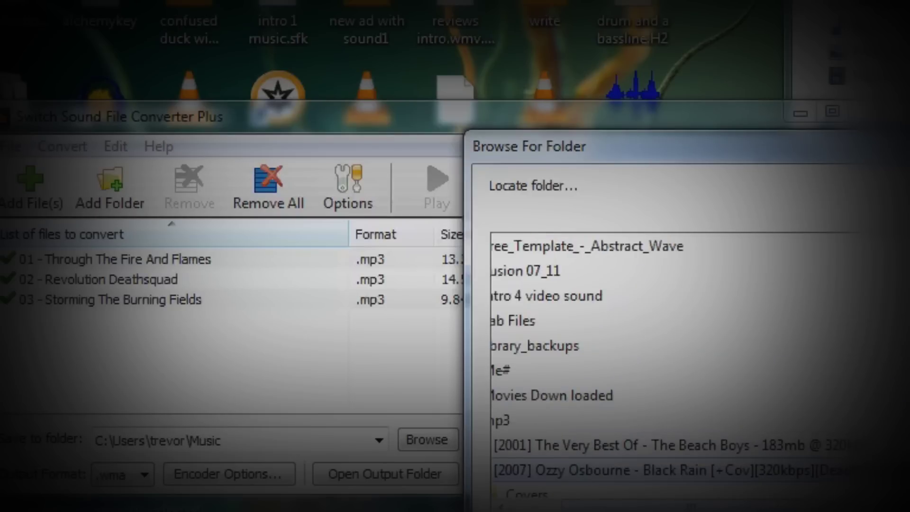
pyautogui.press('Return')
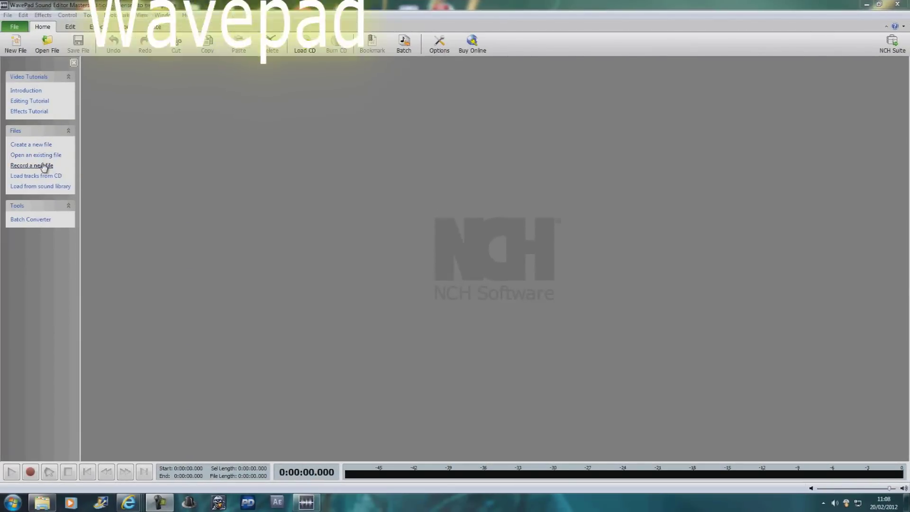
# In WavePad, load Équinoxe Parts 1 and 3 from the audio CD and play a short passage of Part 1 from about 46 seconds
pyautogui.click(54, 177)
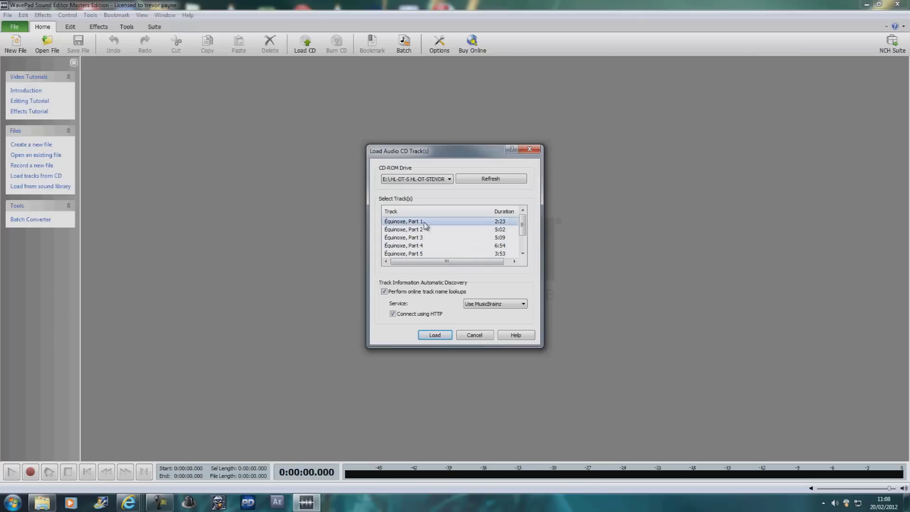
pyautogui.click(435, 335)
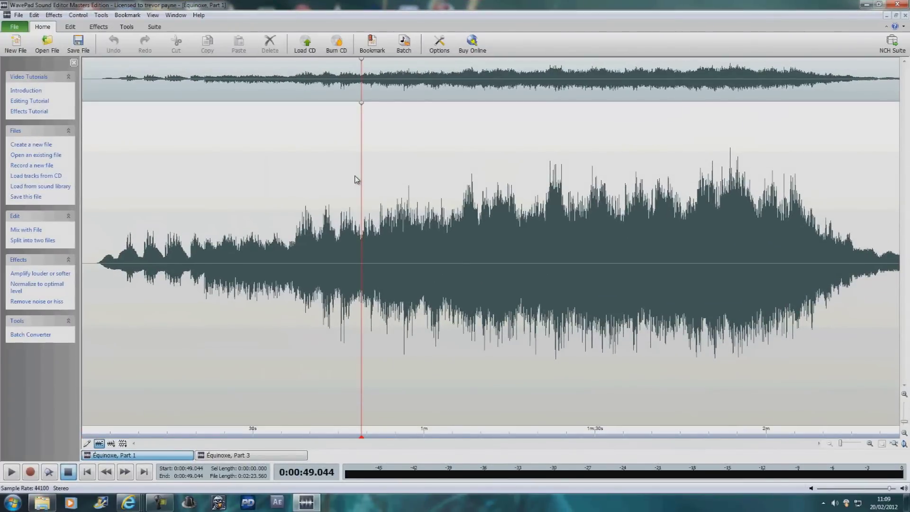
pyautogui.rightClick(355, 175)
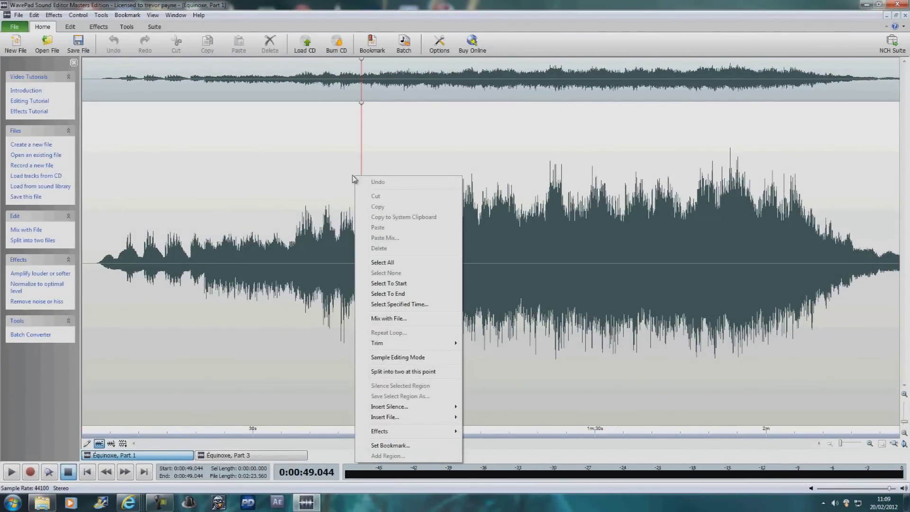
pyautogui.click(347, 177)
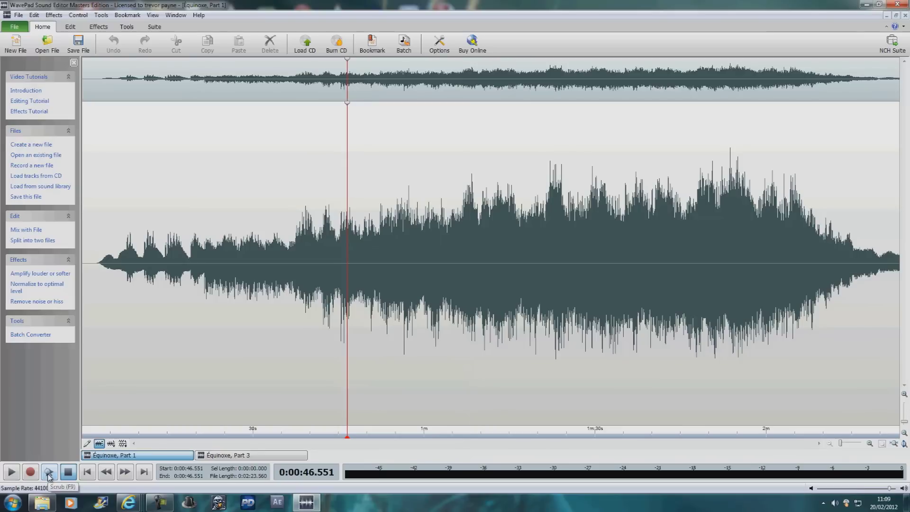
pyautogui.click(13, 473)
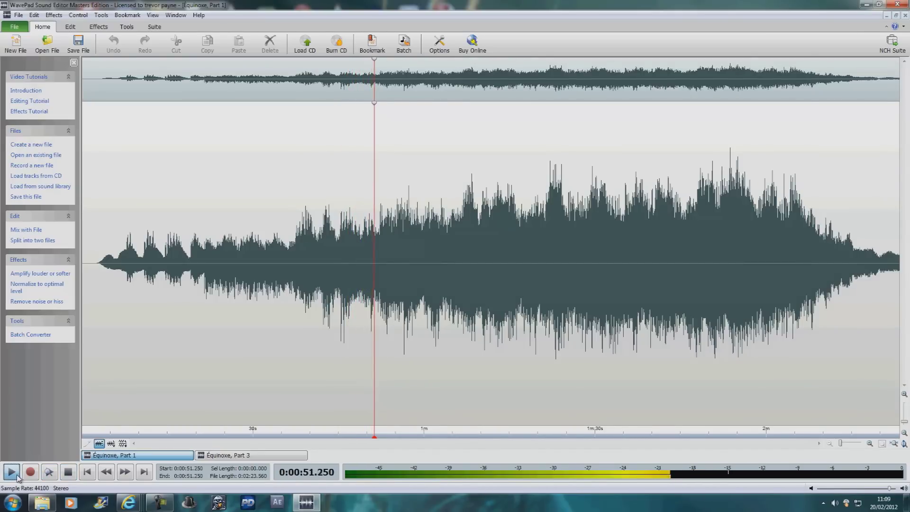
pyautogui.click(17, 476)
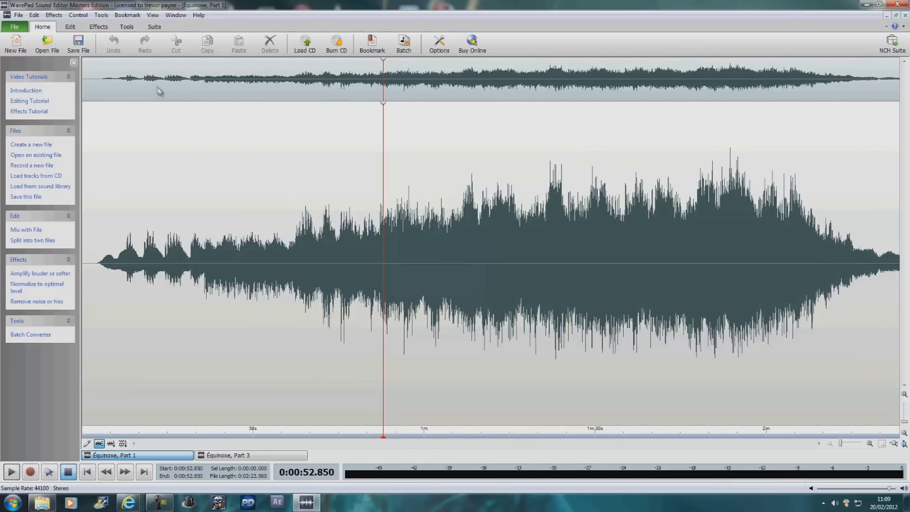
# Normalize the whole Équinoxe, Part 1 track with a slightly lowered peak level
pyautogui.click(104, 29)
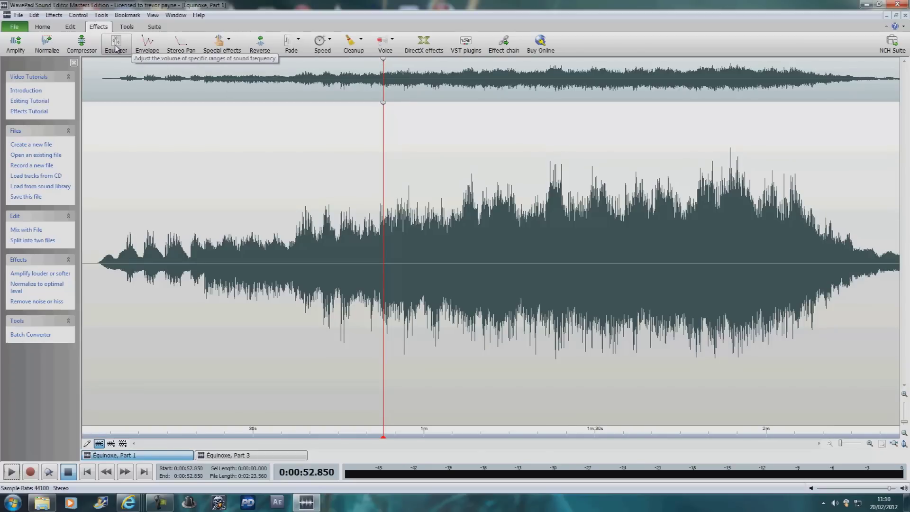
pyautogui.click(47, 44)
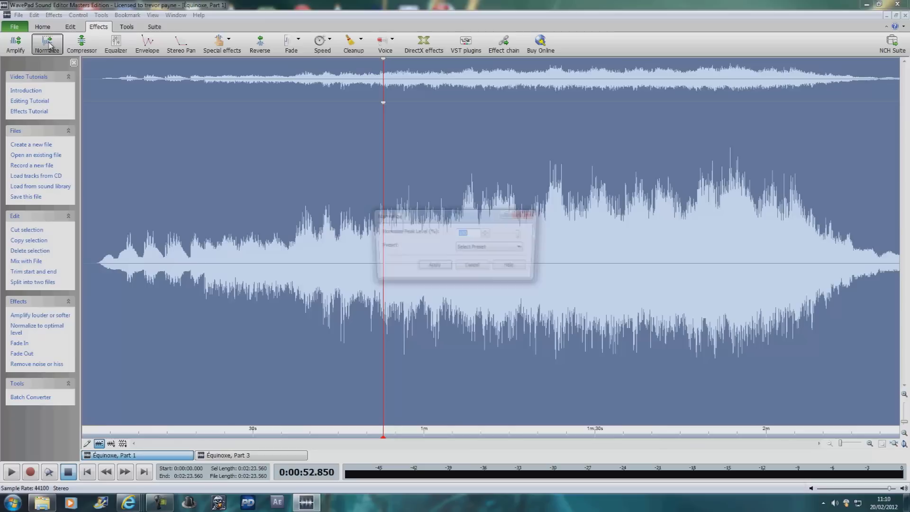
pyautogui.click(486, 236)
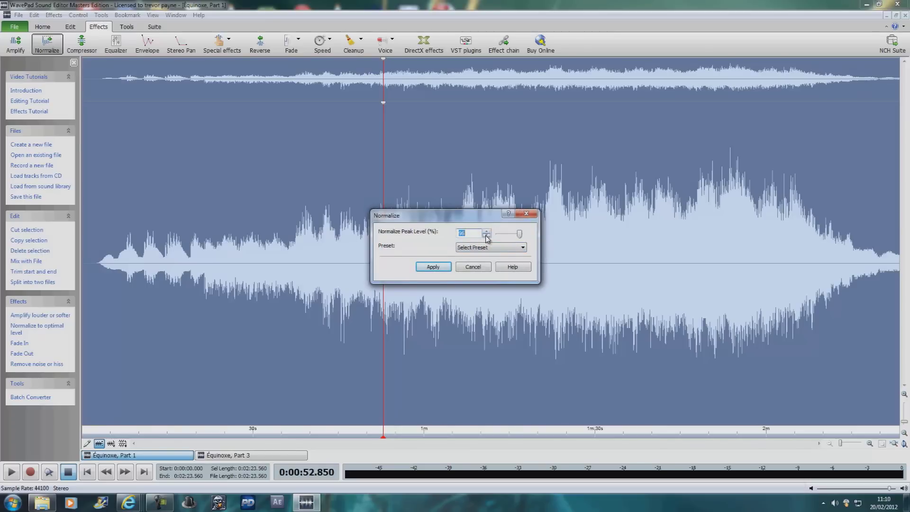
pyautogui.click(433, 266)
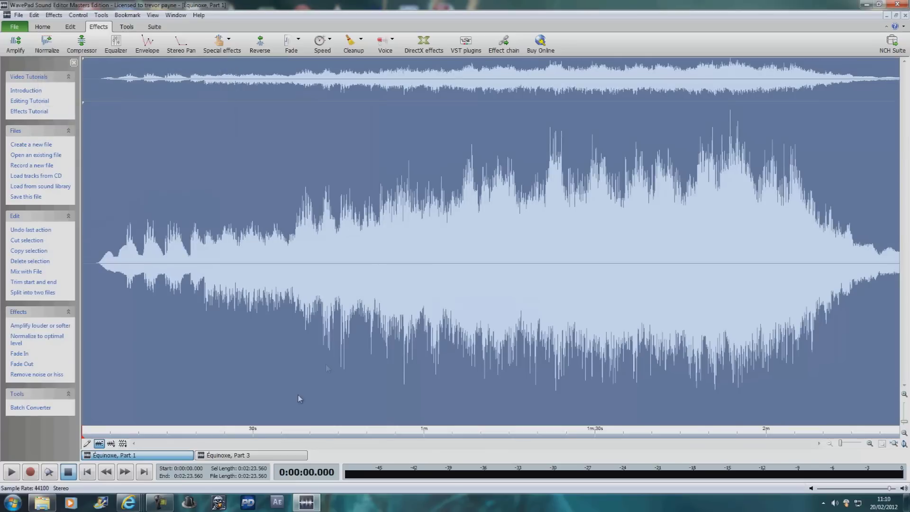
# Play the normalized track, listening from about 23 seconds and from about 1:08, and stop playback
pyautogui.click(10, 473)
pyautogui.click(213, 184)
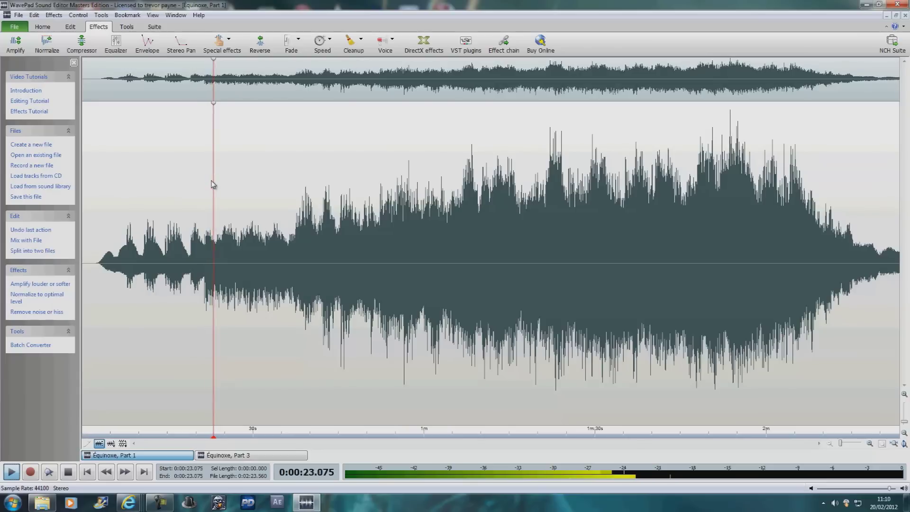
pyautogui.click(463, 189)
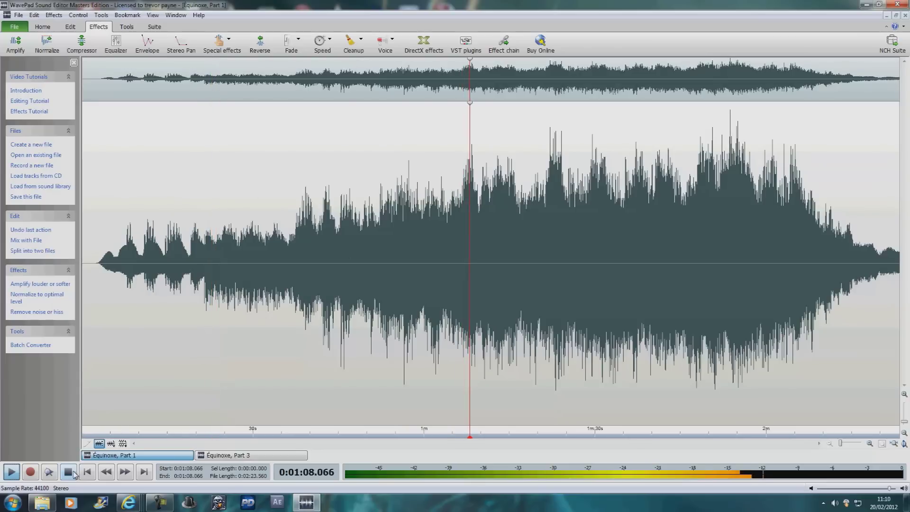
pyautogui.click(73, 474)
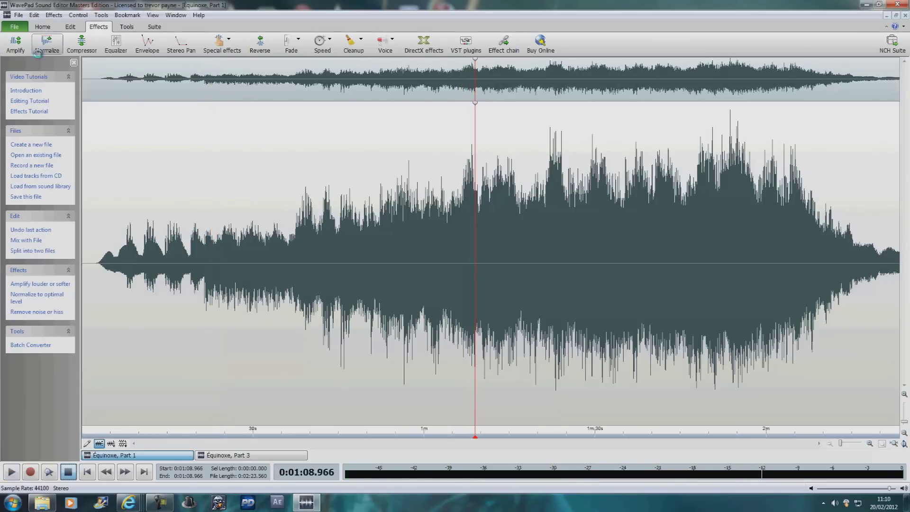
# Open the Equalizer for the track and examine its visual presets and its graphic and parametric modes
pyautogui.click(116, 40)
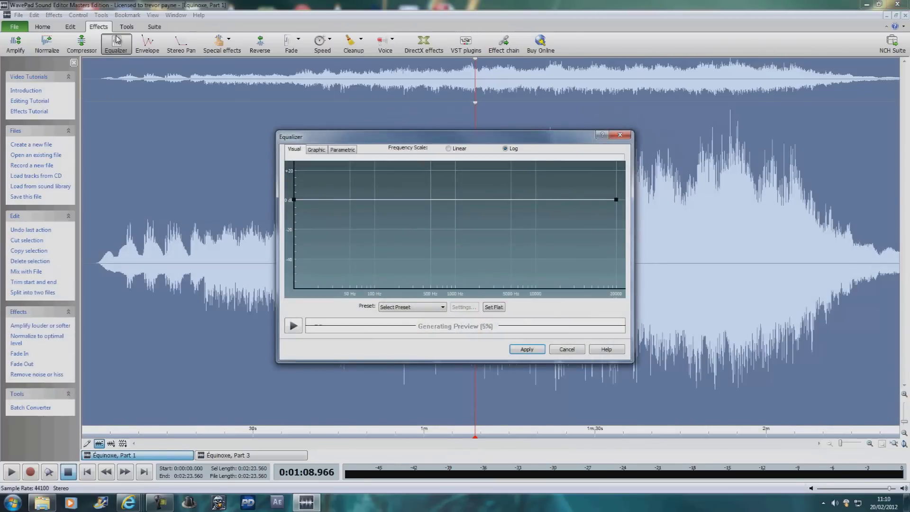
pyautogui.moveTo(454, 140); pyautogui.dragTo(410, 177)
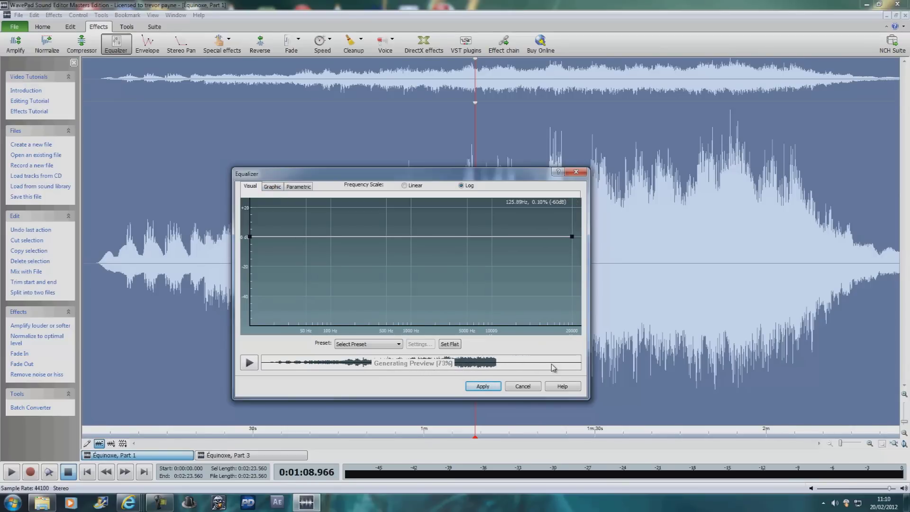
pyautogui.click(398, 345)
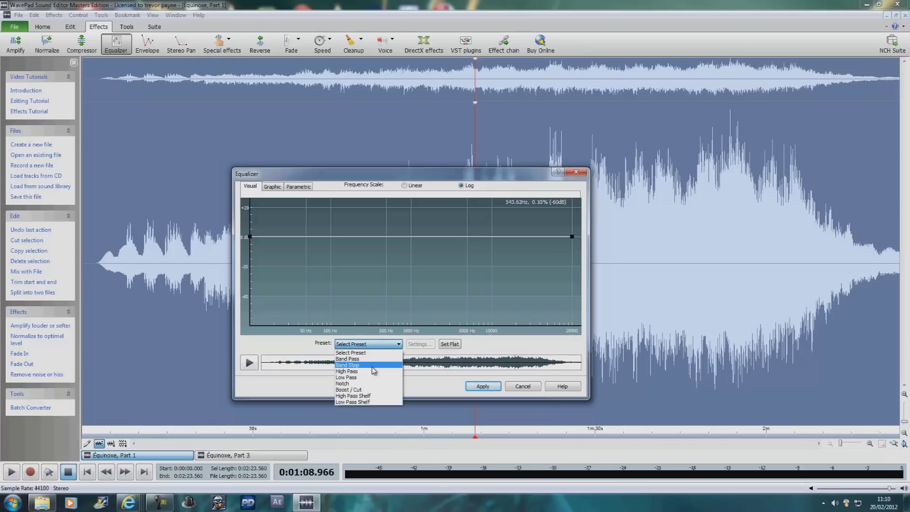
pyautogui.click(304, 344)
pyautogui.click(273, 187)
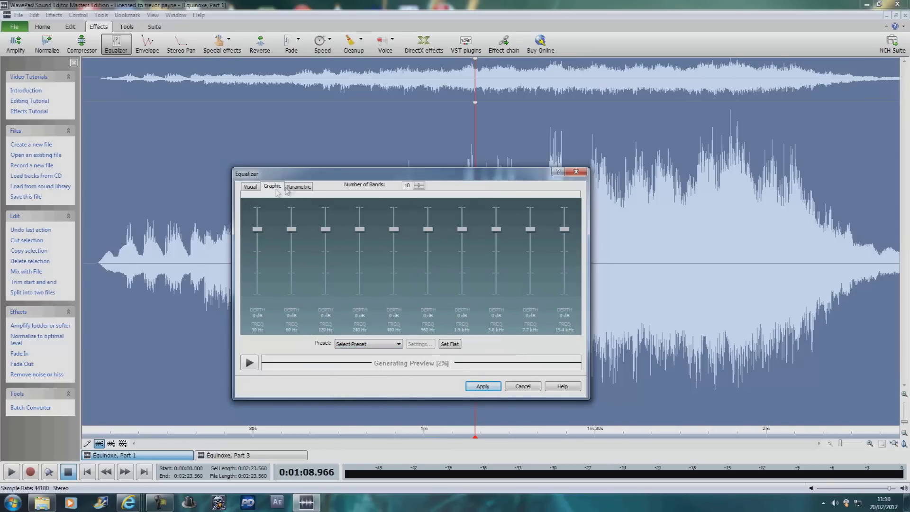
pyautogui.click(297, 187)
pyautogui.click(277, 188)
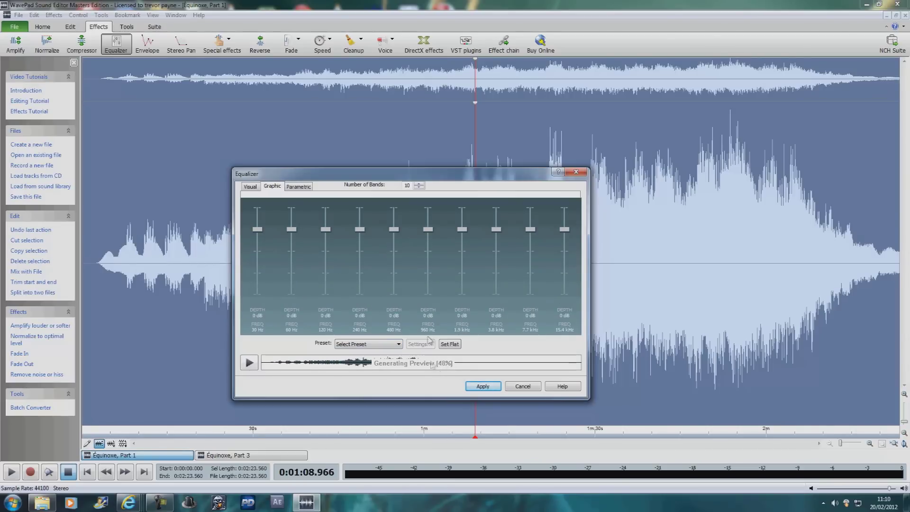
# Set the graphic equalizer to 15 bands, close it without applying, and play the track
pyautogui.click(419, 183)
pyautogui.click(419, 183)
pyautogui.click(420, 183)
pyautogui.click(420, 183)
pyautogui.click(419, 183)
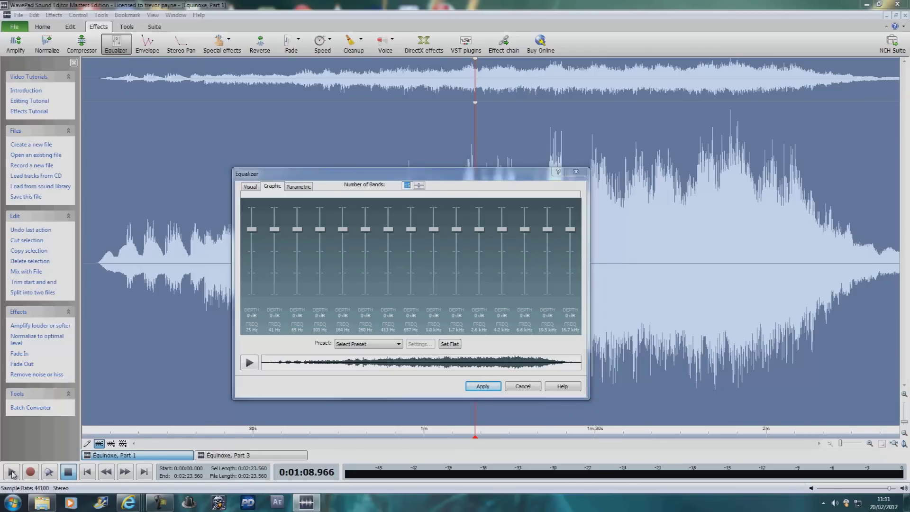
pyautogui.click(527, 386)
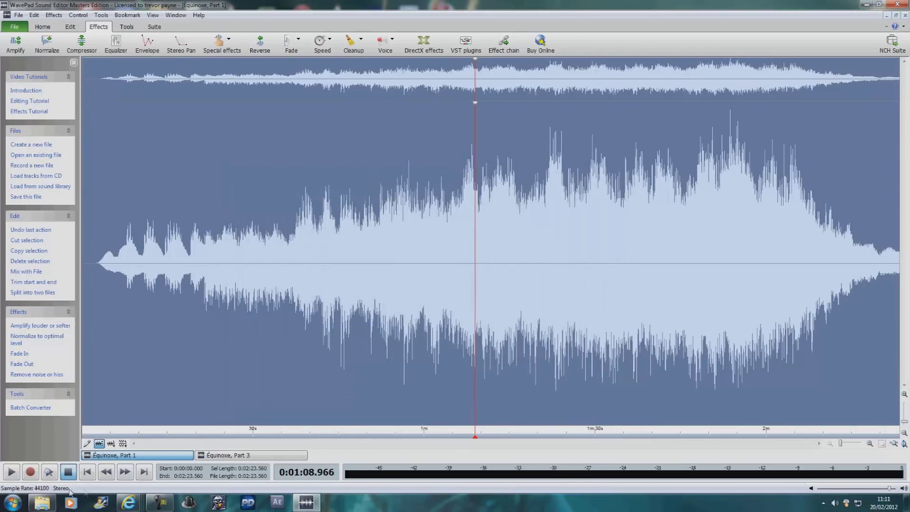
pyautogui.click(12, 472)
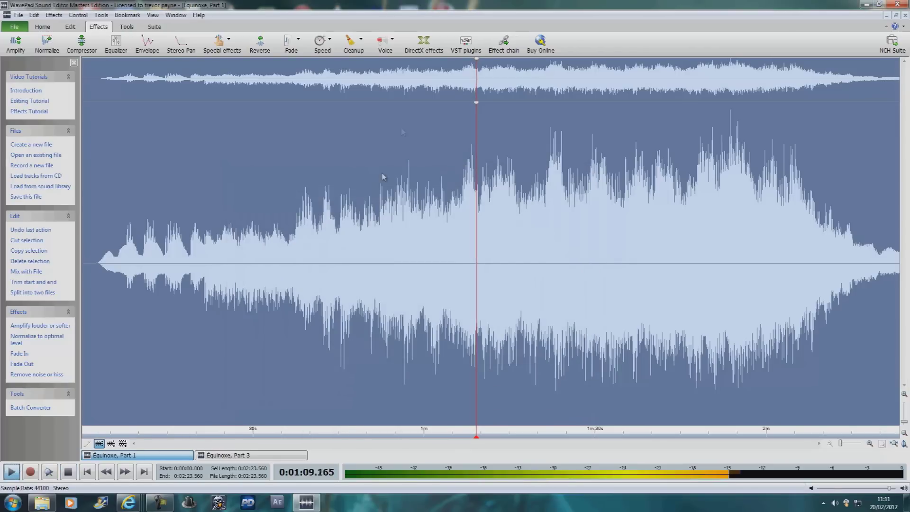
# In the Equalizer, boost the 6.6 kHz band to 3 dB, raise the 41 Hz and 16.7 kHz bands, apply, and listen to the result
pyautogui.click(116, 45)
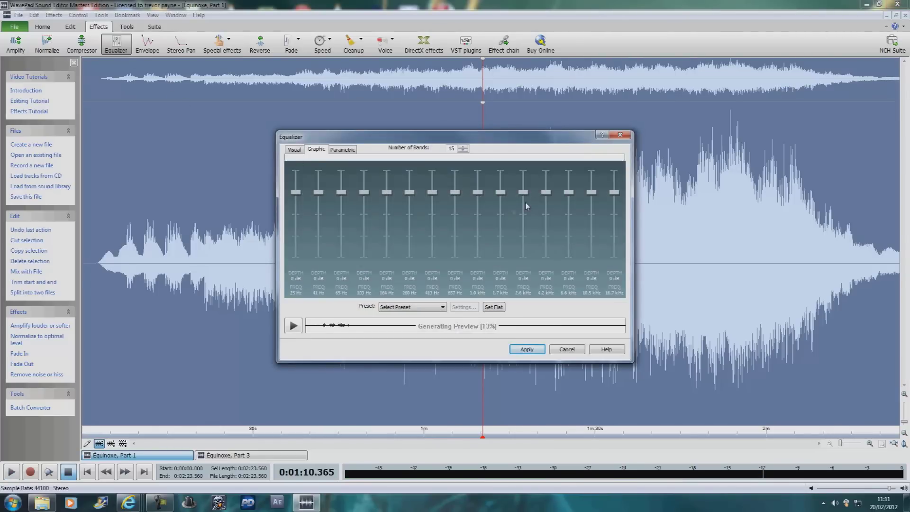
pyautogui.moveTo(569, 193); pyautogui.dragTo(569, 189)
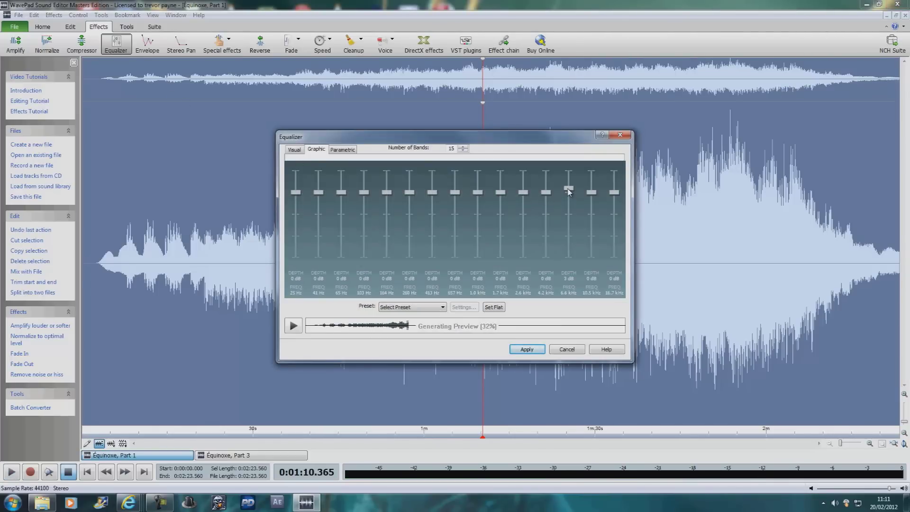
pyautogui.moveTo(614, 192); pyautogui.dragTo(614, 185)
pyautogui.moveTo(320, 193); pyautogui.dragTo(322, 185)
pyautogui.click(525, 347)
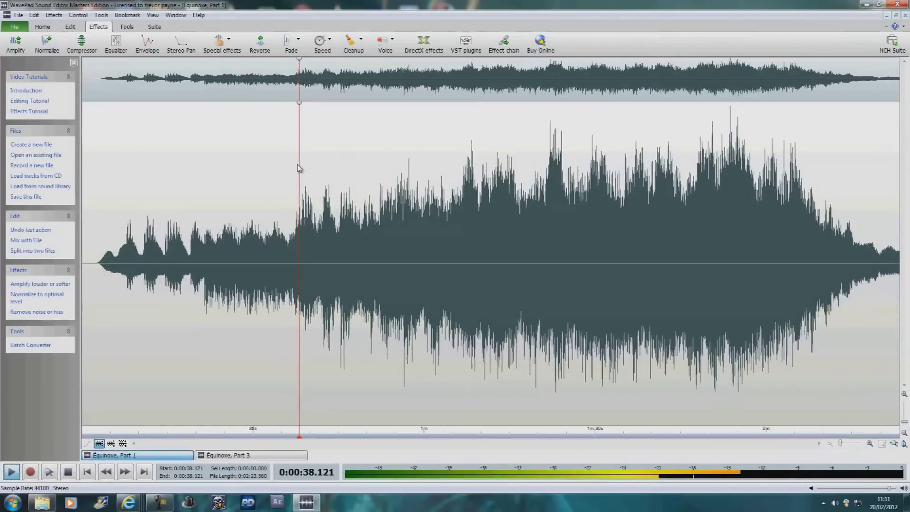
pyautogui.click(394, 166)
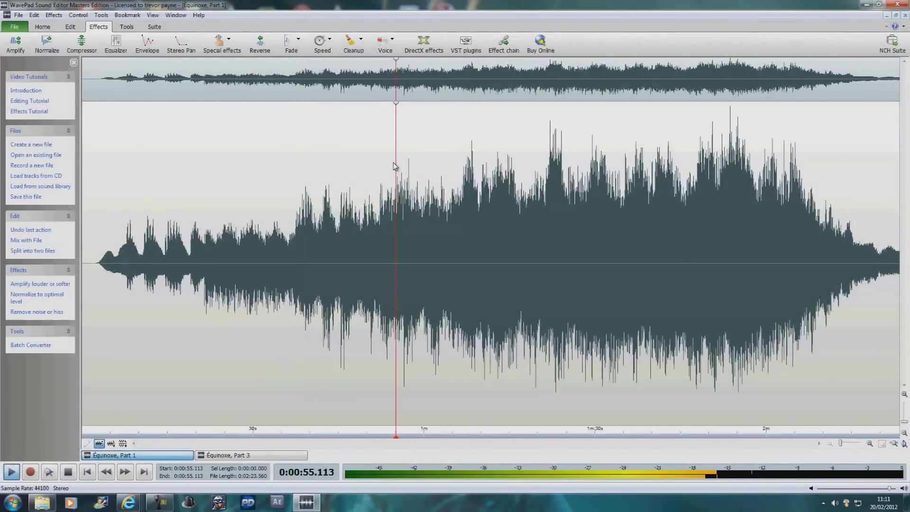
pyautogui.click(68, 472)
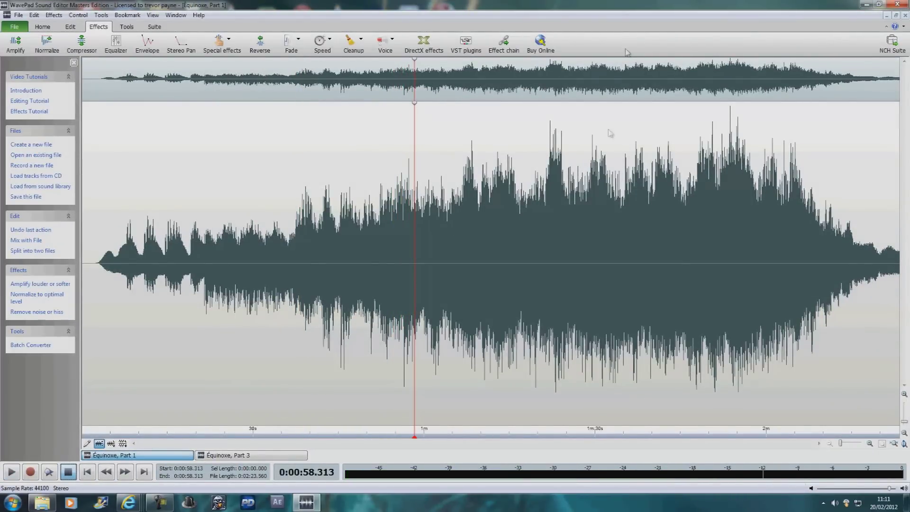
# Set the VST plugin location to the VST folder on the DATA (D:) drive
pyautogui.click(467, 44)
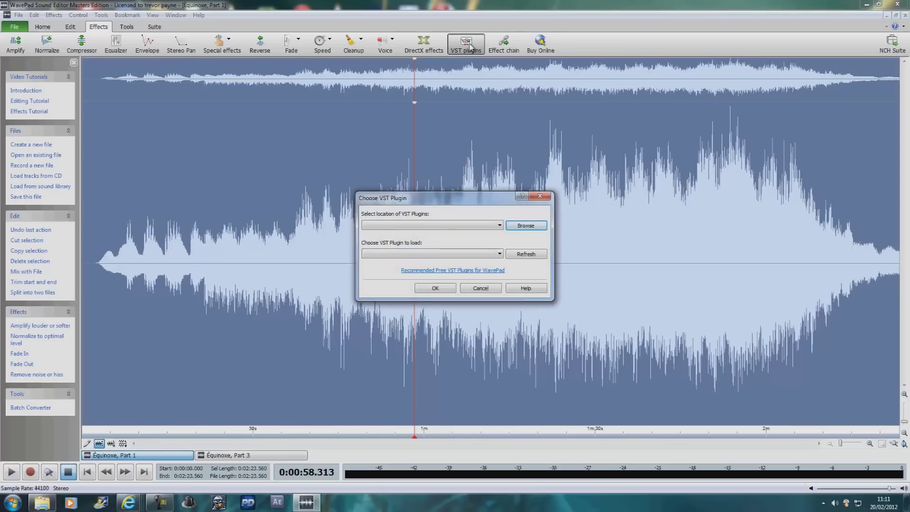
pyautogui.click(530, 226)
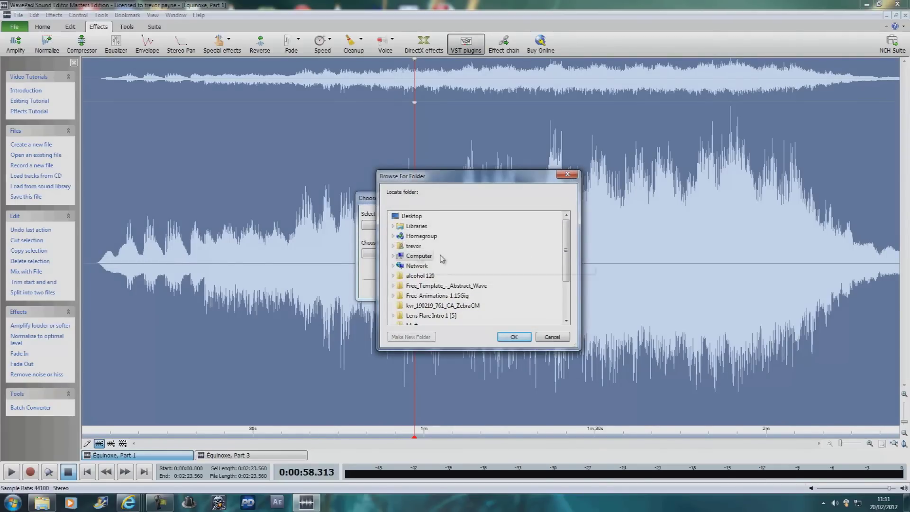
pyautogui.click(393, 257)
pyautogui.click(398, 277)
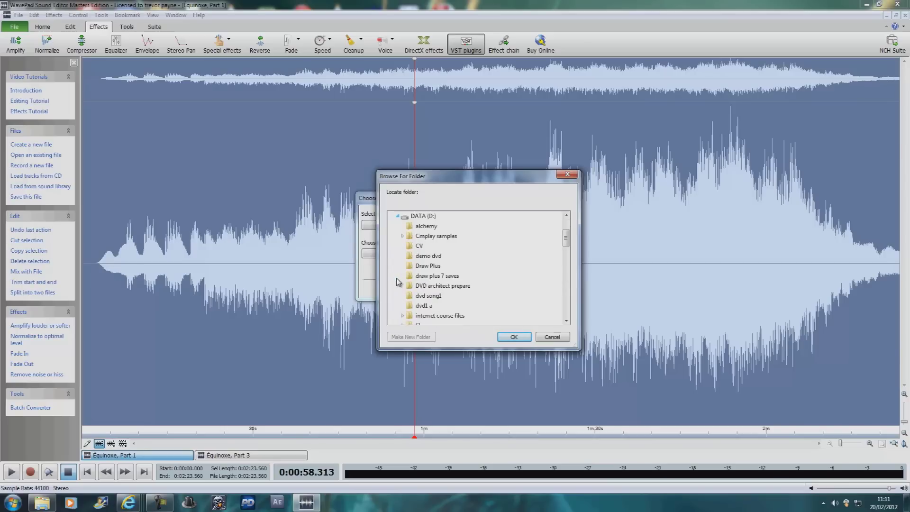
pyautogui.scroll(-3, 452, 259)
pyautogui.scroll(-1, 452, 258)
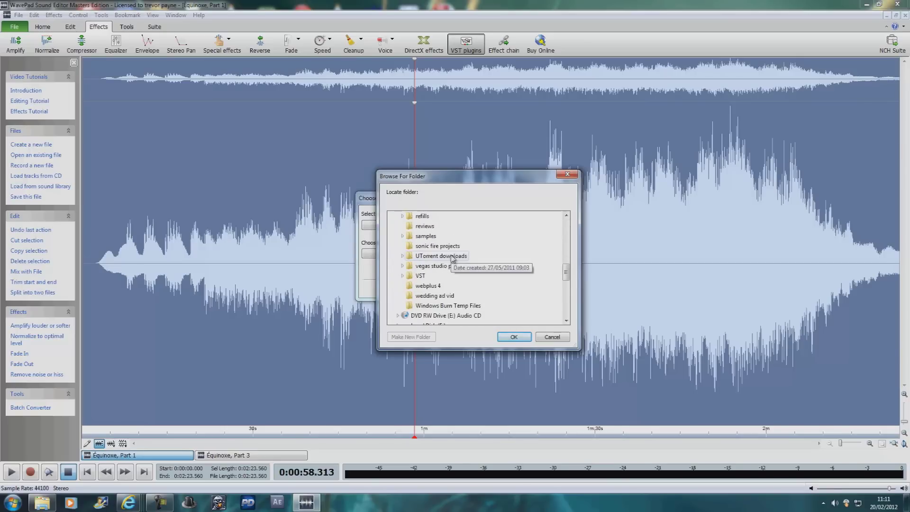
pyautogui.click(421, 323)
pyautogui.click(514, 337)
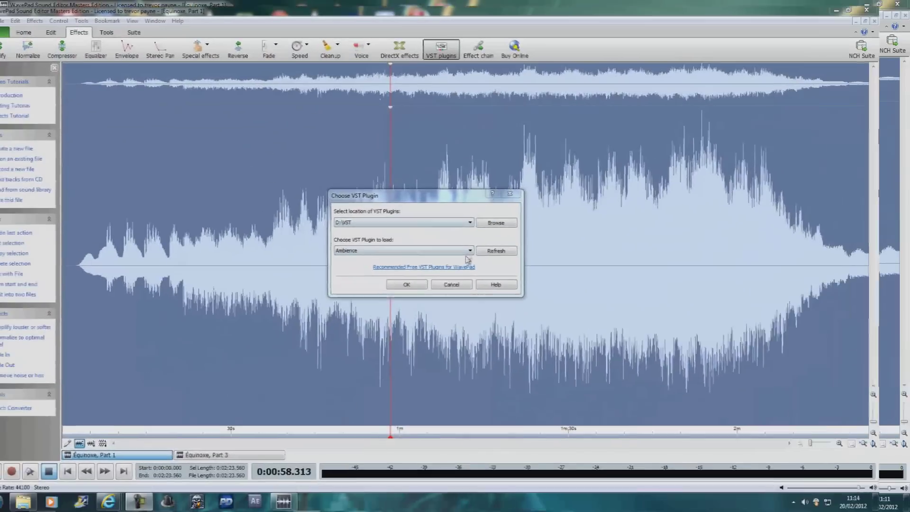
# Load the epicVerb VST plugin, apply its reverb to the whole track, and listen to the result from about one minute
pyautogui.click(495, 248)
pyautogui.moveTo(497, 277); pyautogui.dragTo(499, 346)
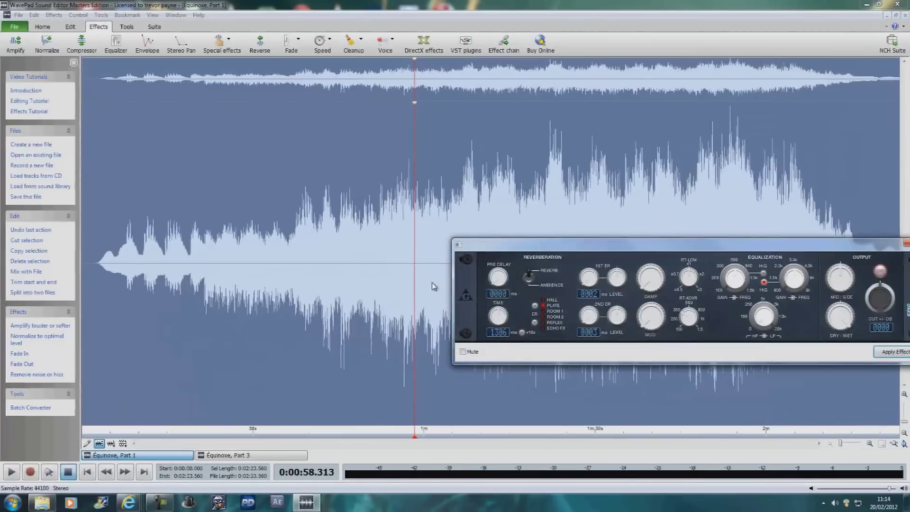
pyautogui.moveTo(573, 251); pyautogui.dragTo(414, 125)
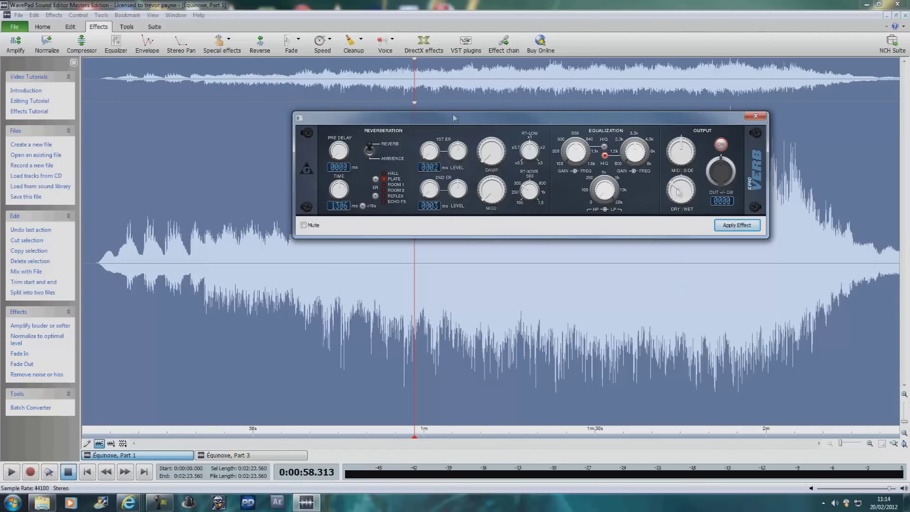
pyautogui.click(300, 118)
pyautogui.press('Escape')
pyautogui.click(730, 227)
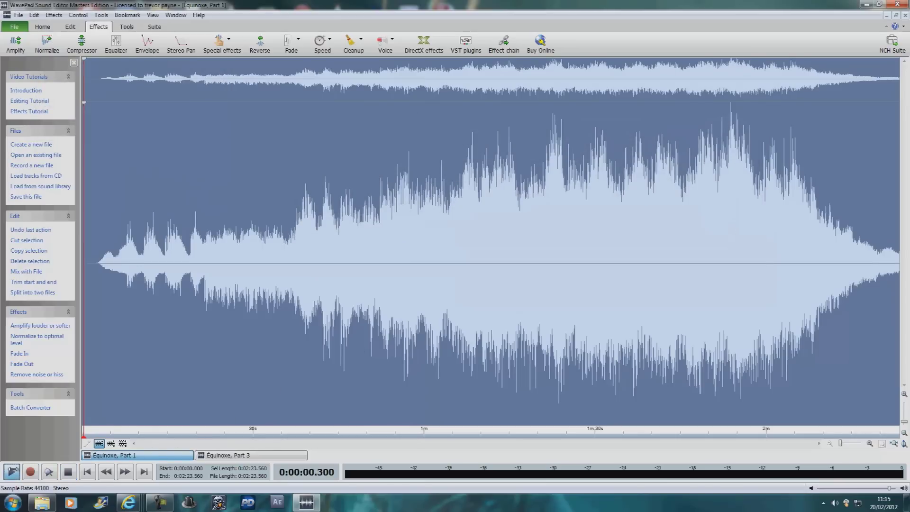
pyautogui.click(430, 199)
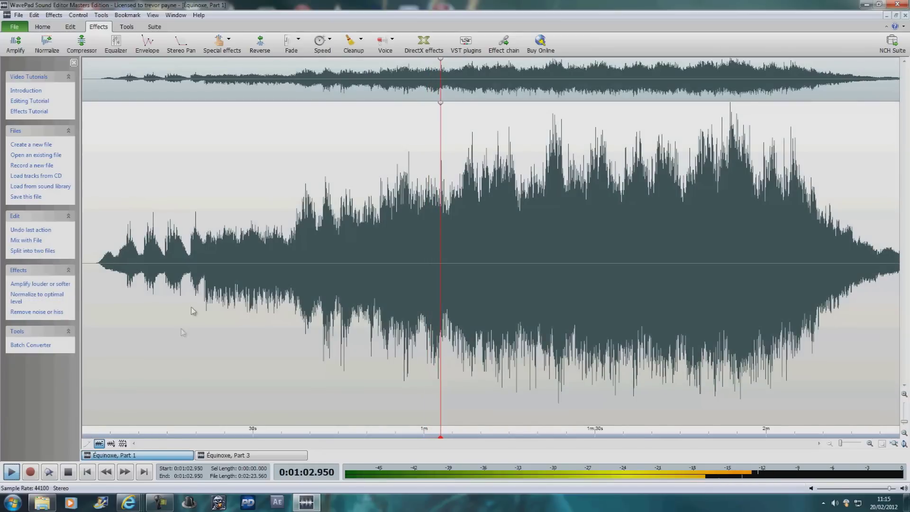
pyautogui.press('space')
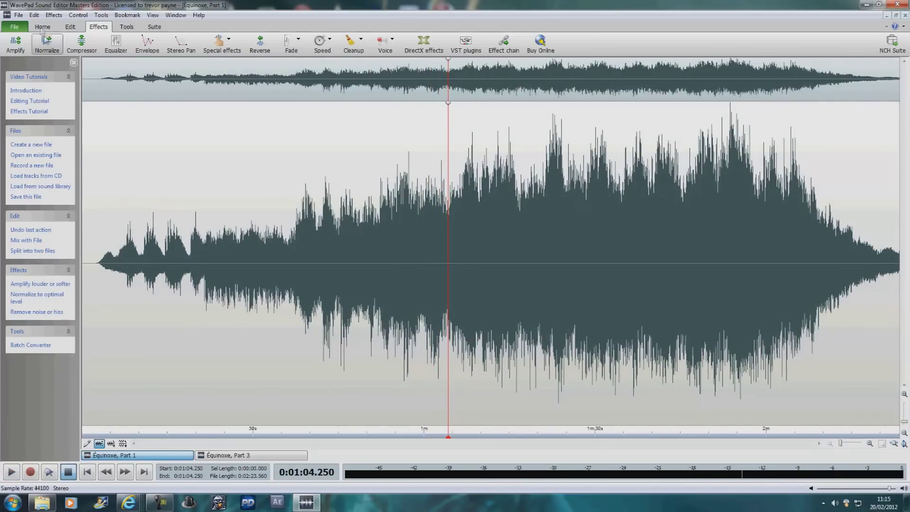
# Undo the VST reverb effect and play the track briefly without it
pyautogui.click(19, 25)
pyautogui.click(38, 26)
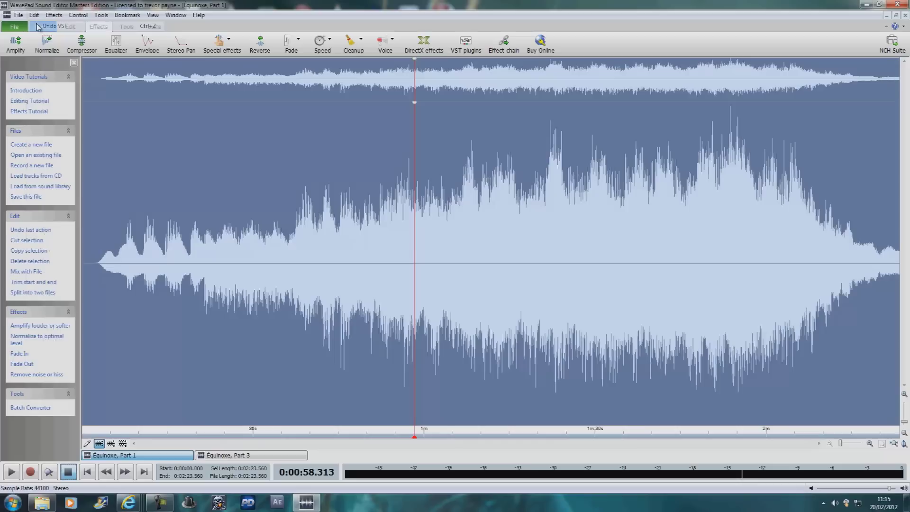
pyautogui.click(14, 473)
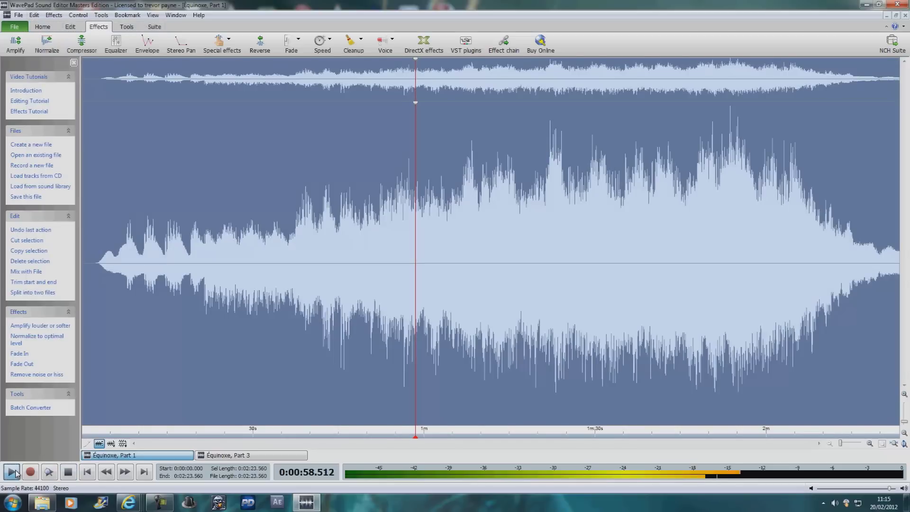
pyautogui.click(69, 473)
# Apply the Phaser effect to the track with the Medium preset and listen to the result from about 40 seconds
pyautogui.click(233, 43)
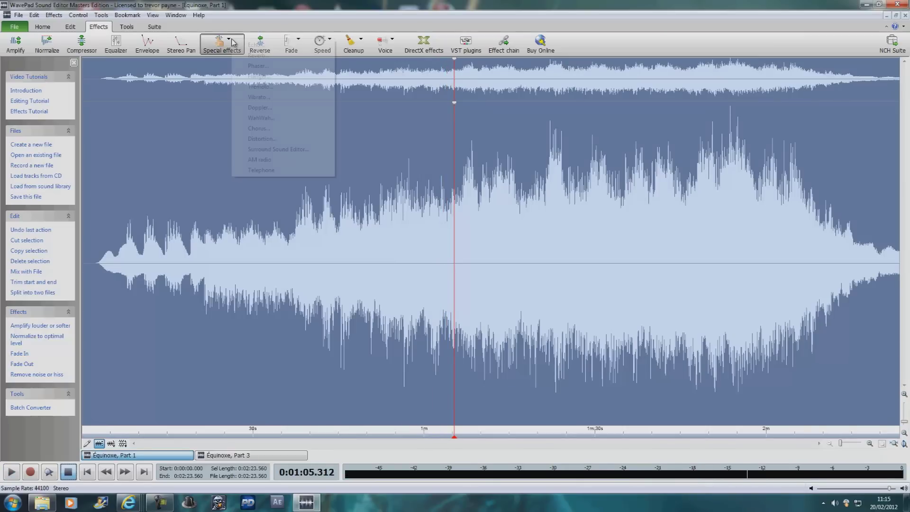
pyautogui.click(259, 66)
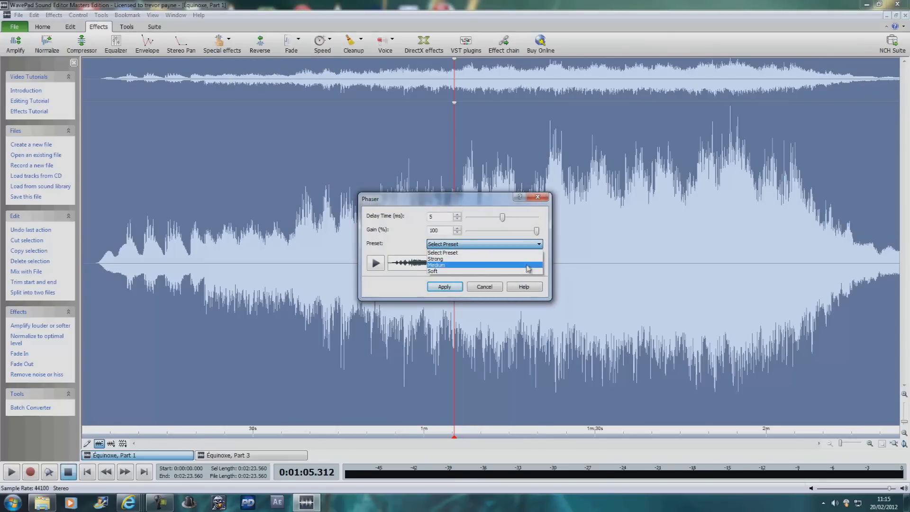
pyautogui.click(527, 267)
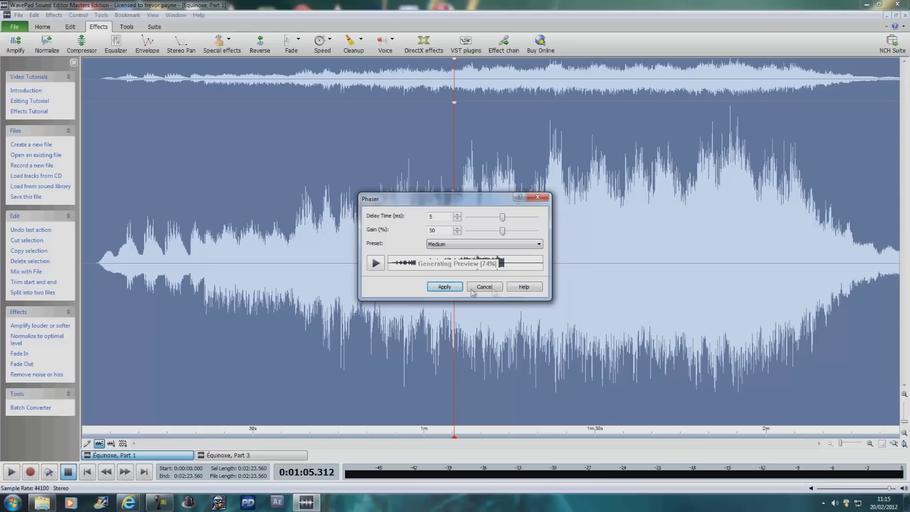
pyautogui.click(453, 289)
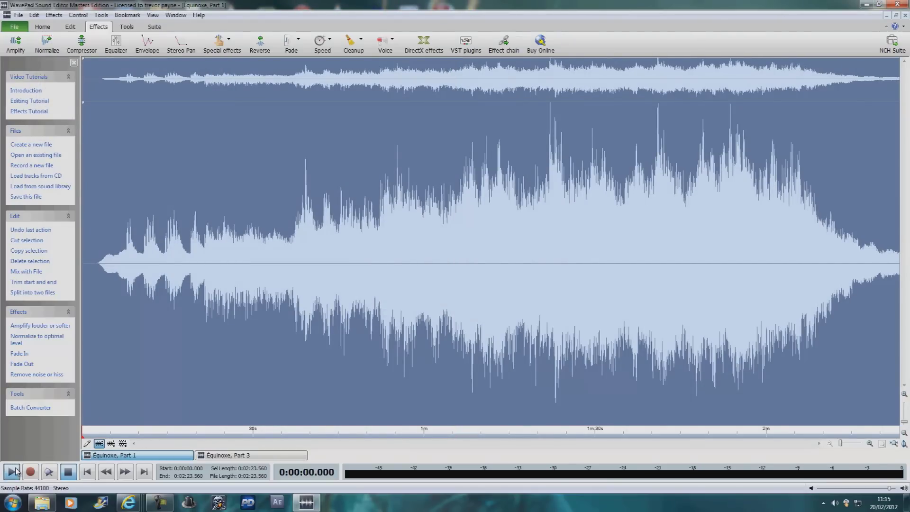
pyautogui.click(310, 202)
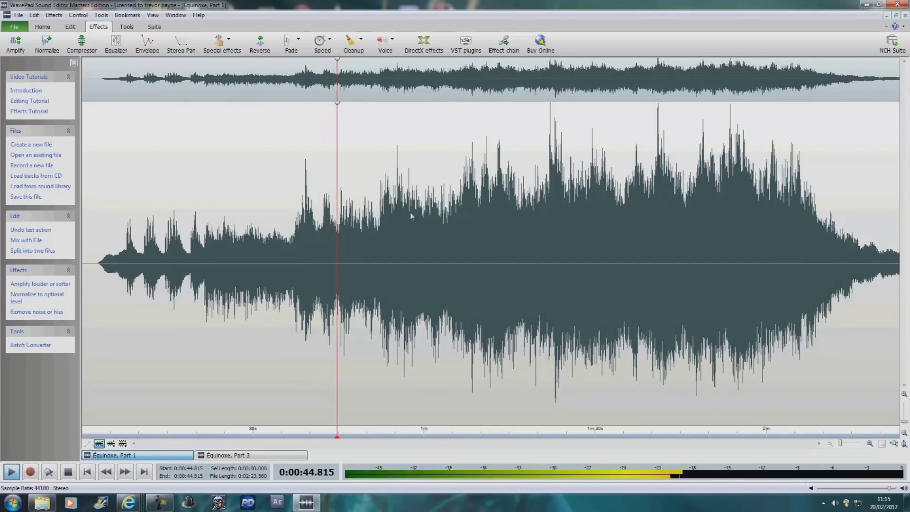
pyautogui.click(69, 472)
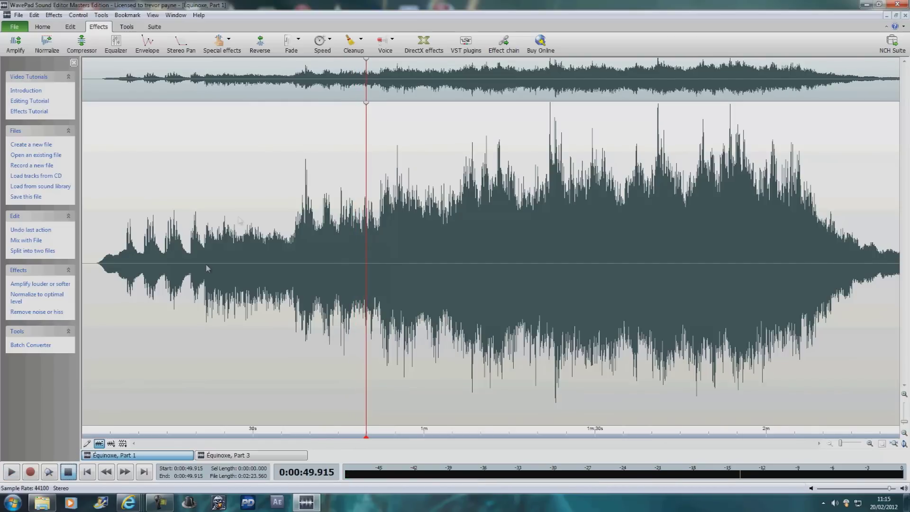
# Apply an Envelope to the track using the Fade In / Fade Out preset
pyautogui.click(146, 45)
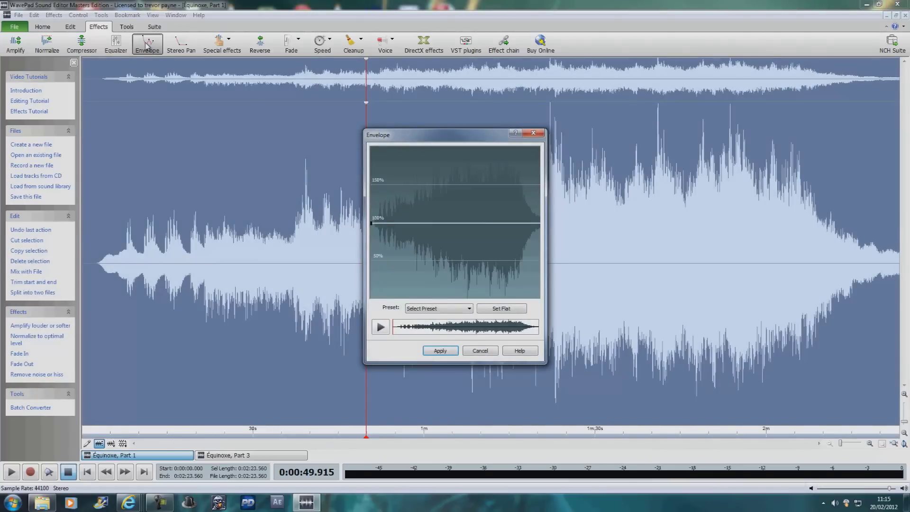
pyautogui.click(470, 309)
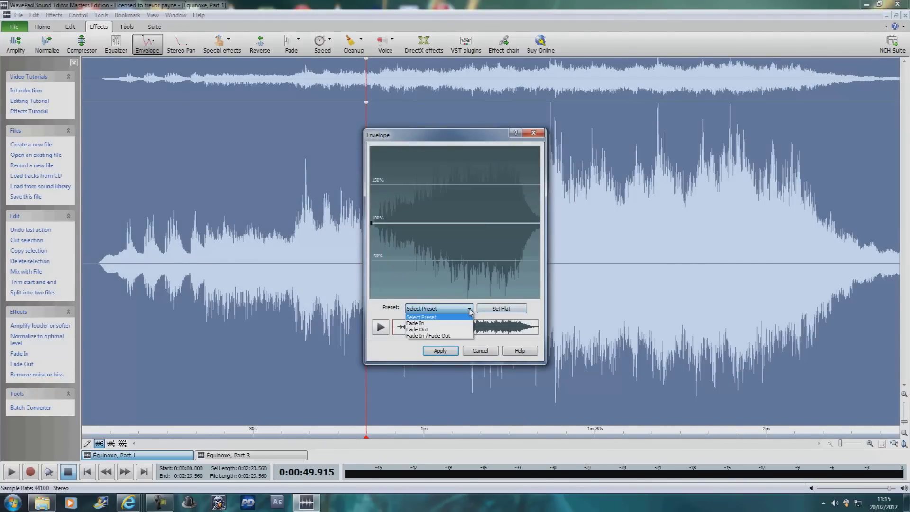
pyautogui.click(456, 337)
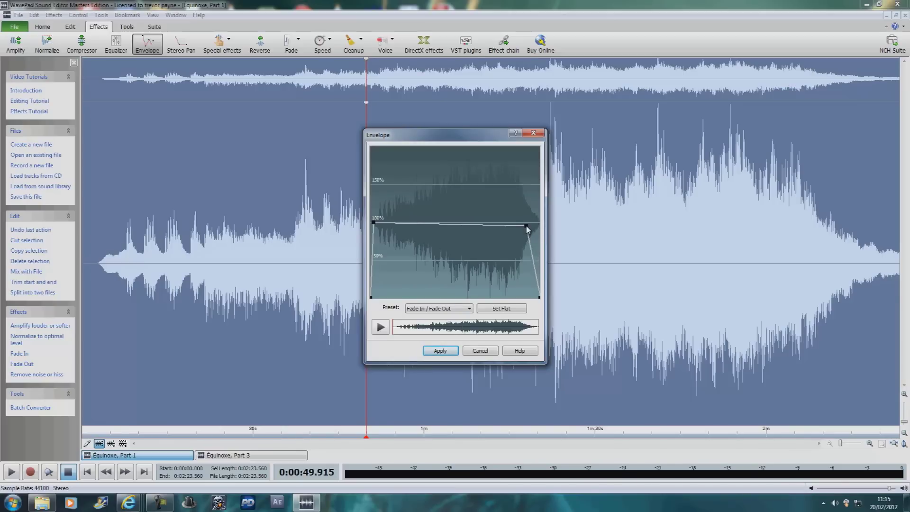
pyautogui.click(440, 351)
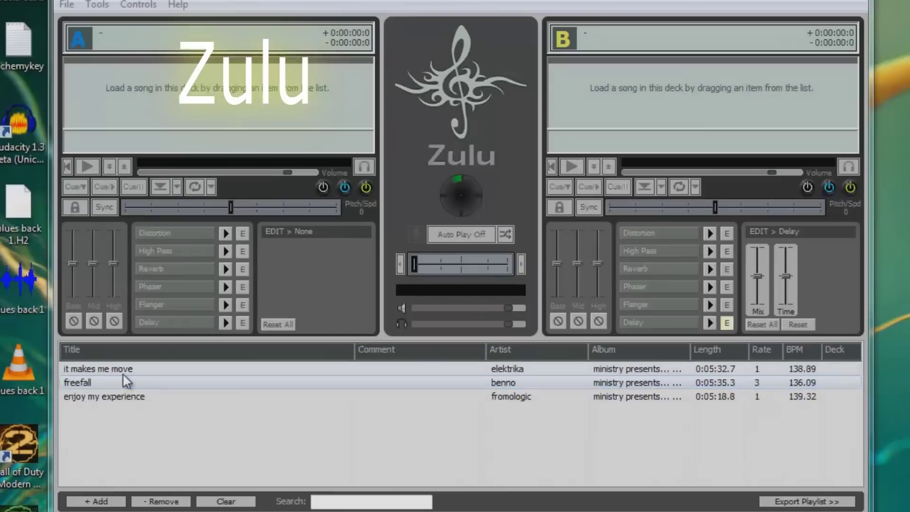
# In Zulu, load "enjoy my experience" on deck A and "freefall" on deck B, and inspect deck A's waveform at different zoom levels
pyautogui.moveTo(115, 394); pyautogui.dragTo(147, 86)
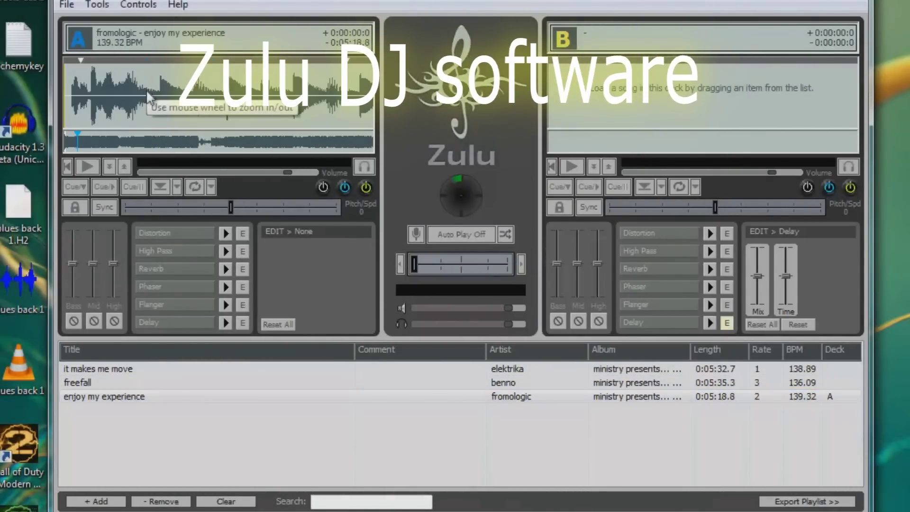
pyautogui.moveTo(102, 384); pyautogui.dragTo(585, 87)
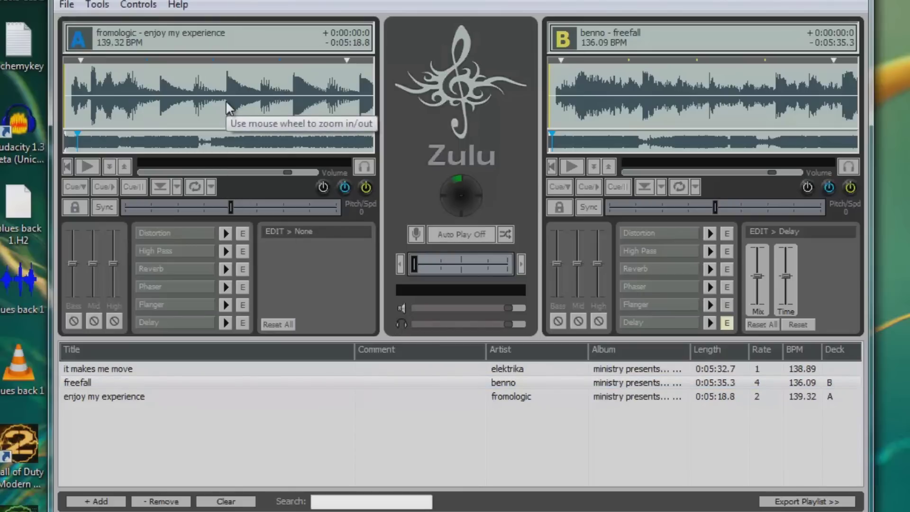
pyautogui.scroll(2, 230, 105)
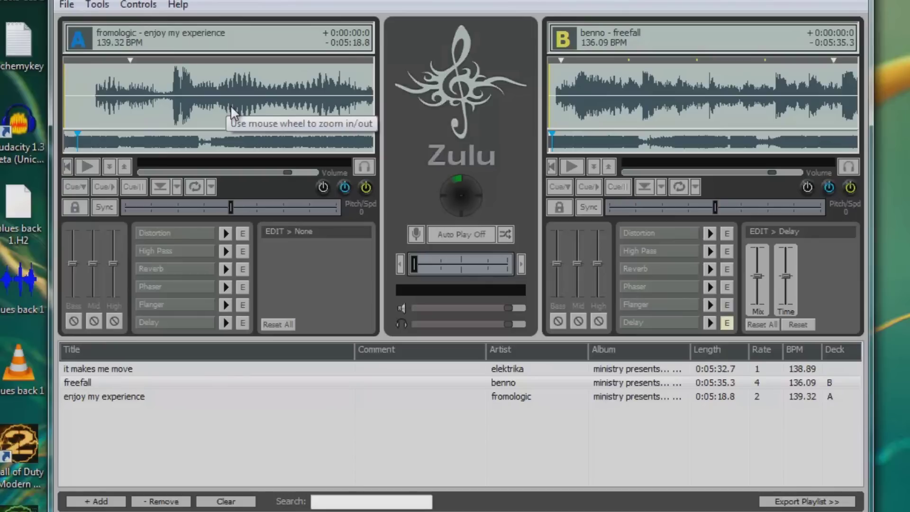
pyautogui.scroll(3, 231, 109)
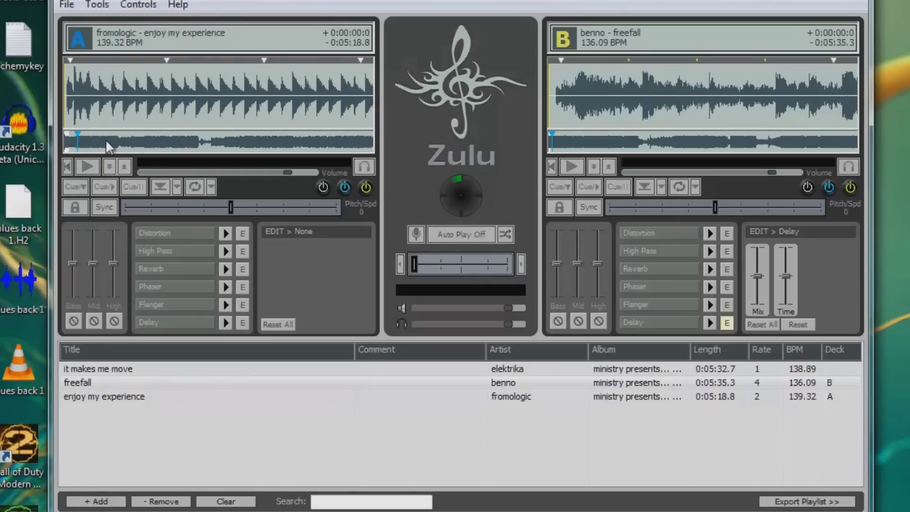
# Play deck A to about 7 seconds, set a cue point there, play from the cue and pause
pyautogui.click(91, 165)
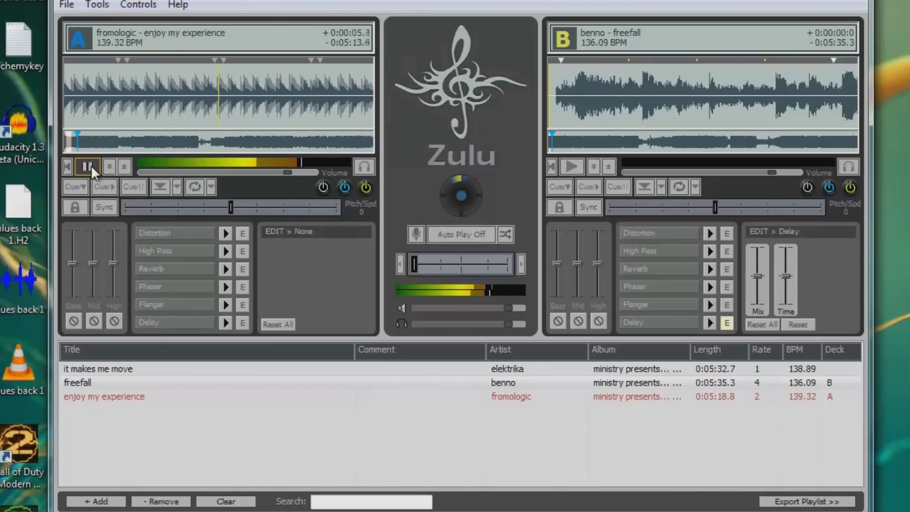
pyautogui.click(90, 166)
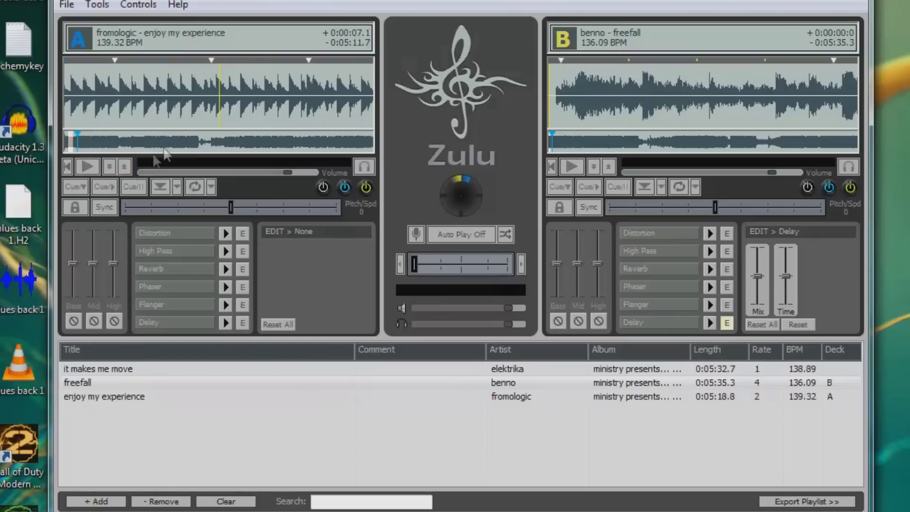
pyautogui.click(79, 184)
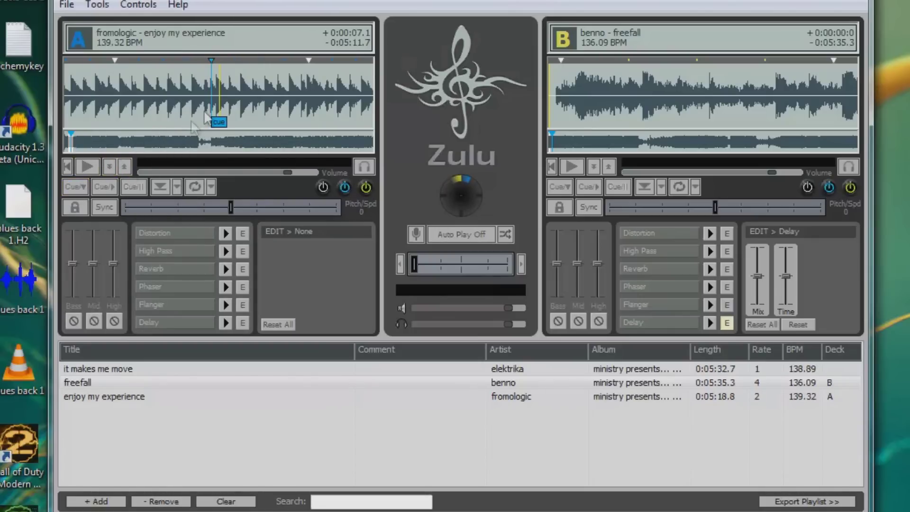
pyautogui.click(109, 186)
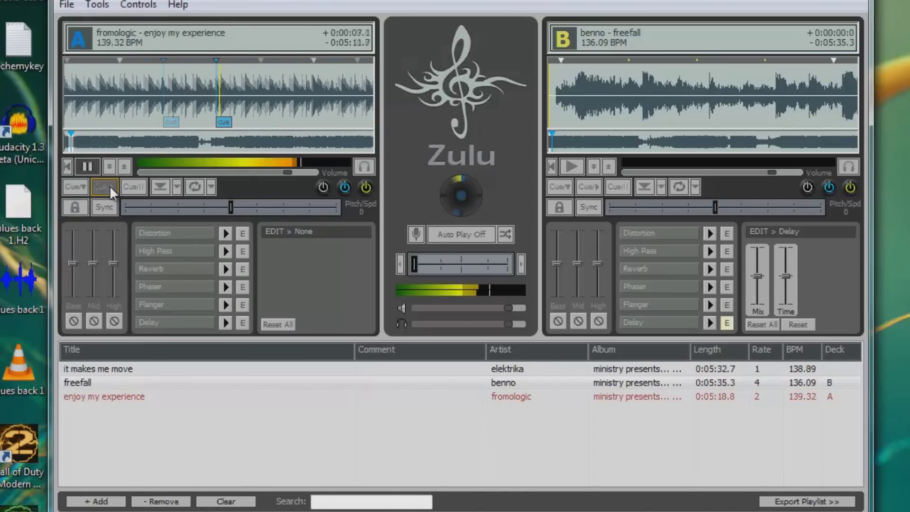
pyautogui.click(87, 165)
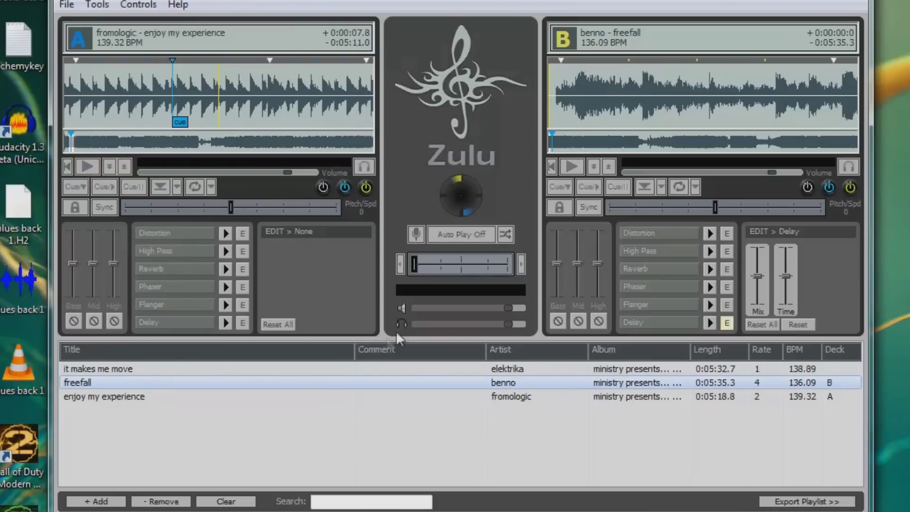
# Play both decks together and raise deck B's pitch/speed to about +5.1%
pyautogui.click(87, 166)
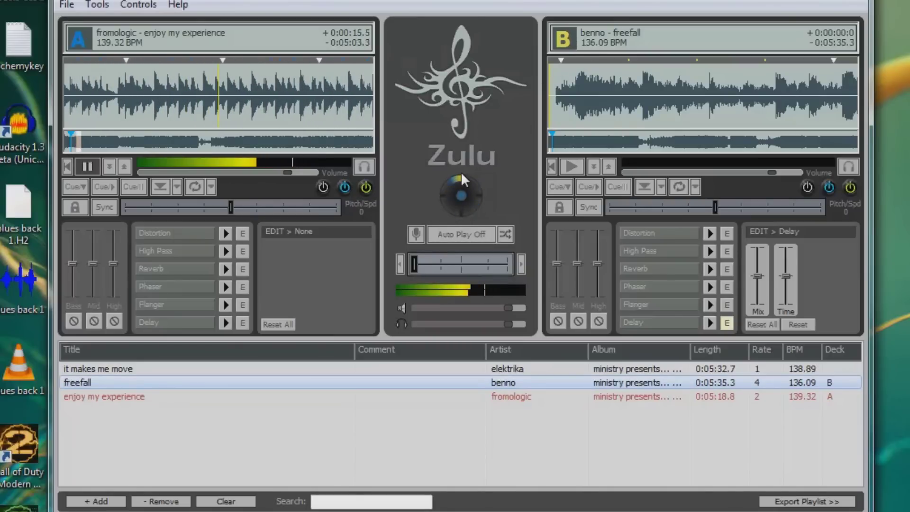
pyautogui.click(612, 309)
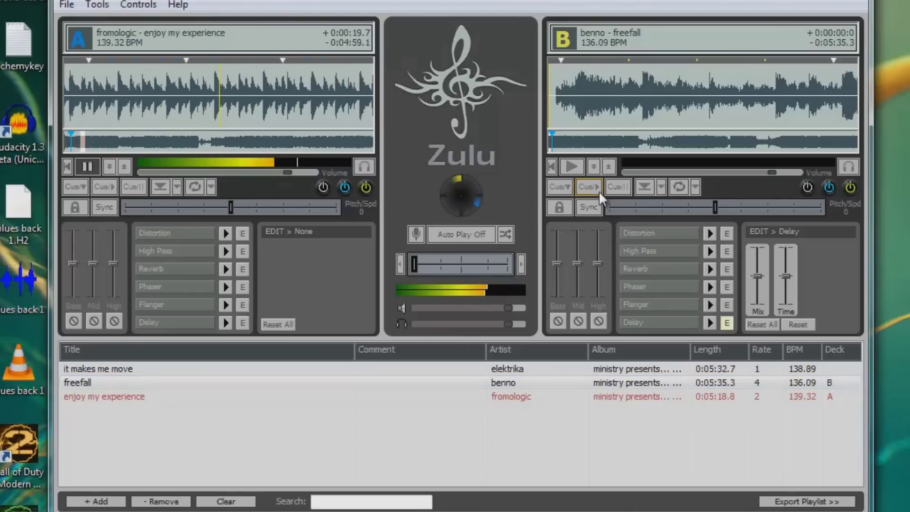
pyautogui.click(574, 166)
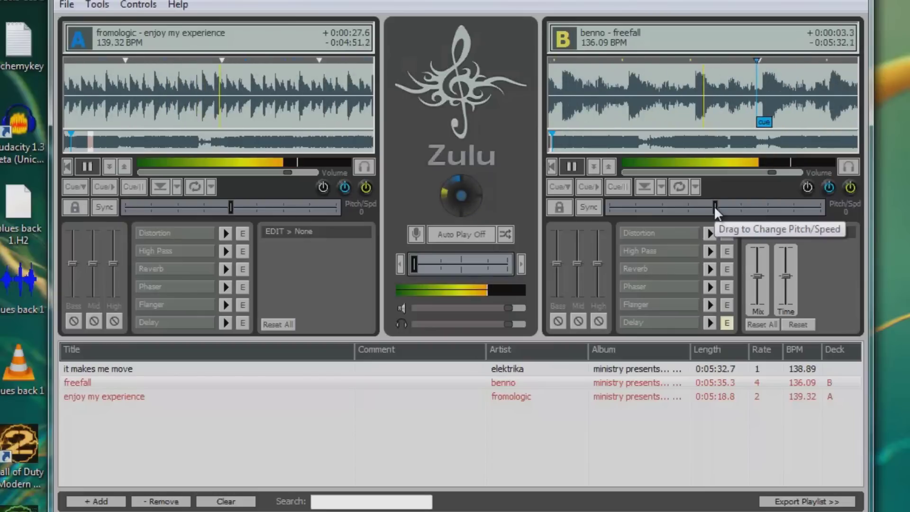
pyautogui.moveTo(714, 205); pyautogui.dragTo(727, 206)
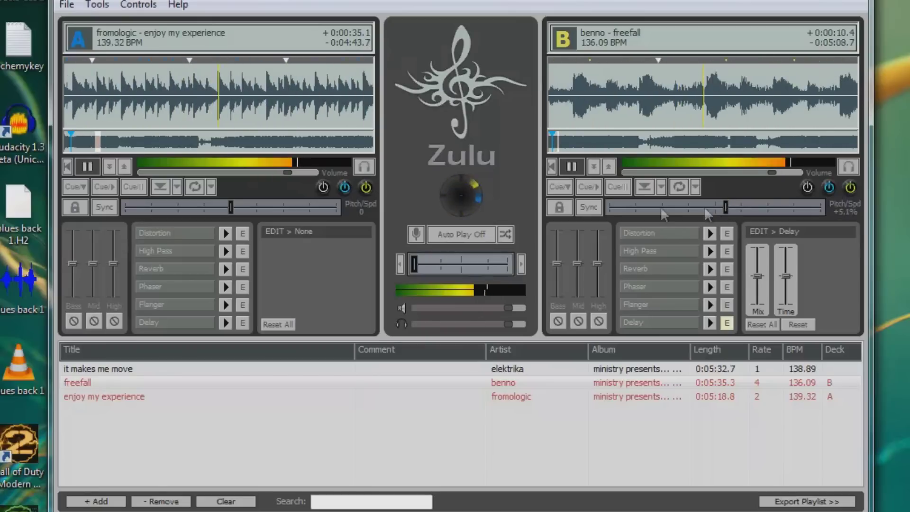
# Sync deck B's tempo to deck A while both tracks are playing
pyautogui.click(601, 206)
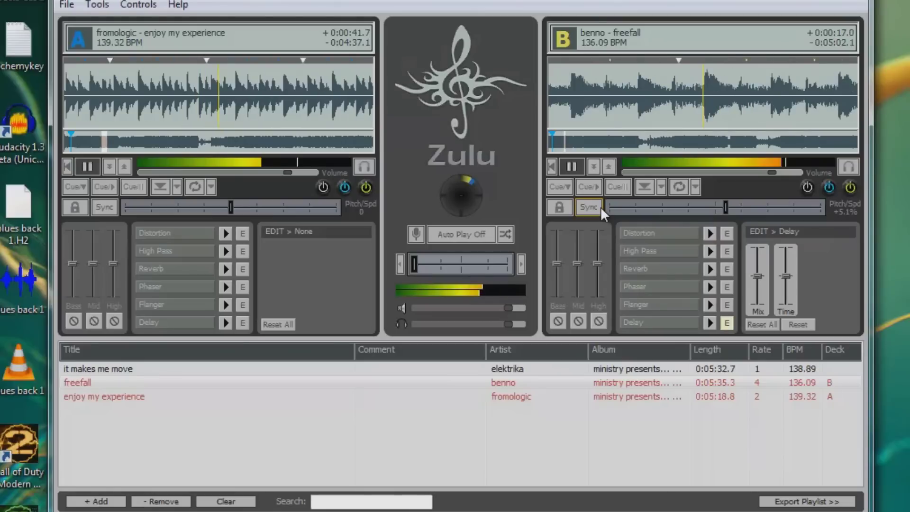
pyautogui.click(602, 207)
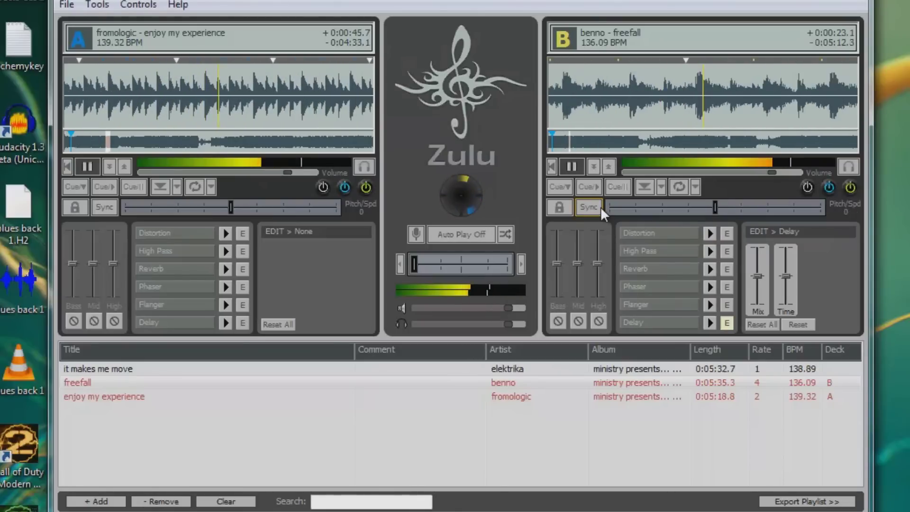
pyautogui.click(601, 206)
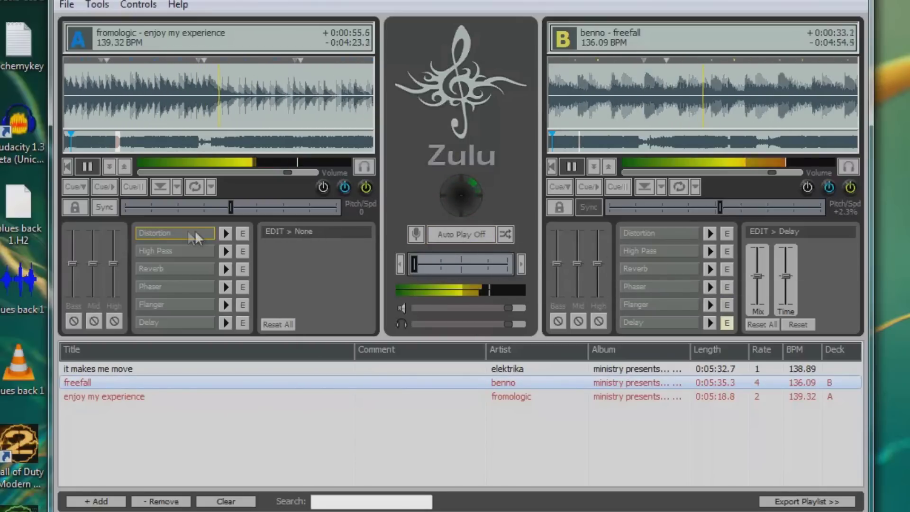
# Audition the Flanger on deck A with its Delay at maximum and Mix raised slightly above the middle, and switch it off
pyautogui.click(174, 302)
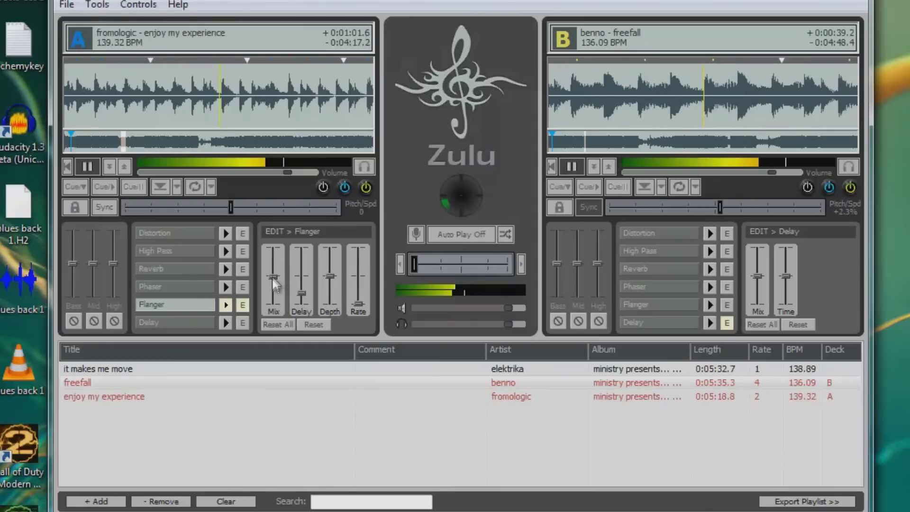
pyautogui.moveTo(302, 293); pyautogui.dragTo(305, 246)
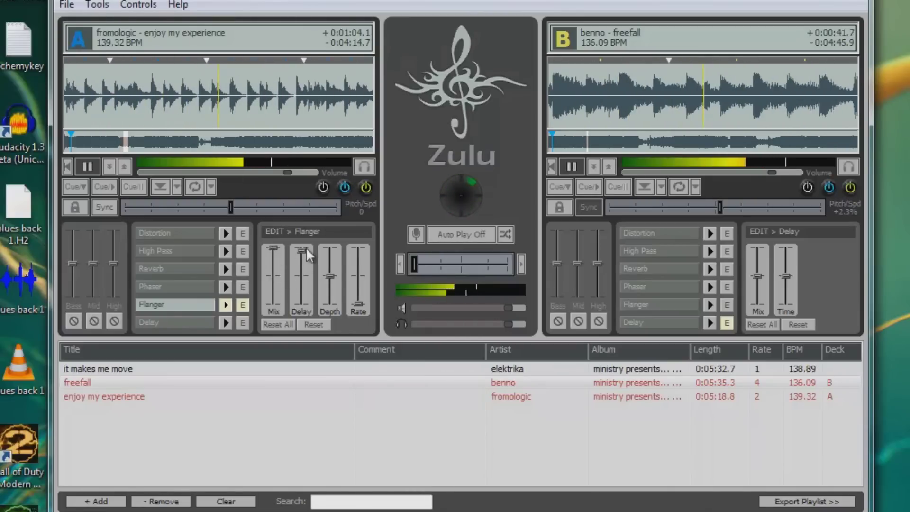
pyautogui.click(274, 262)
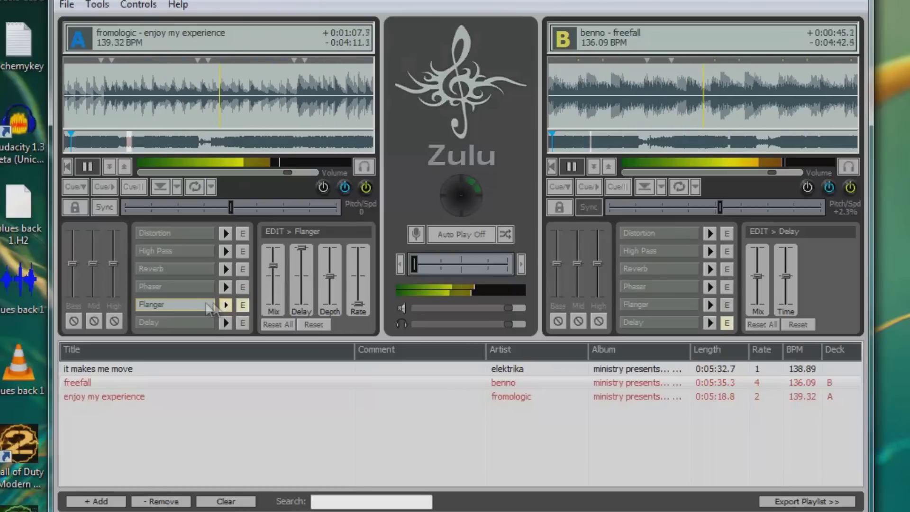
pyautogui.click(209, 304)
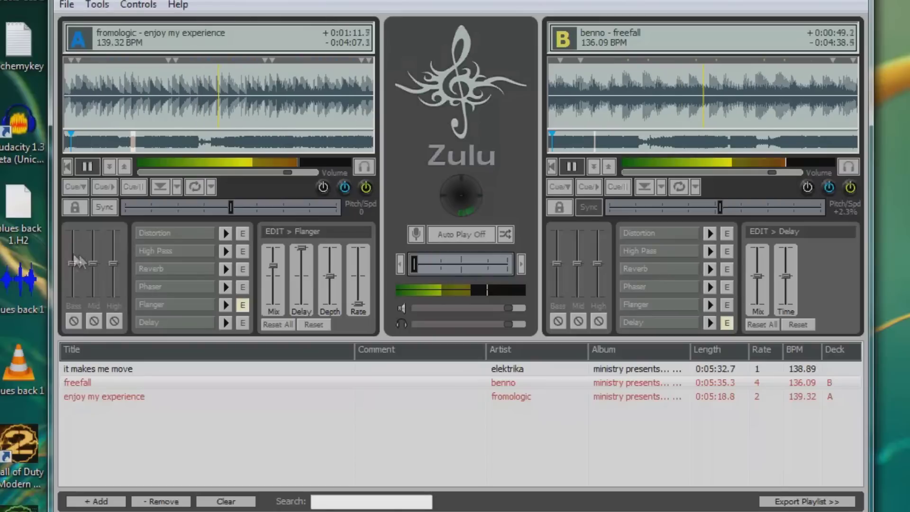
# Try out deck A's bass kill and its Phaser, Delay and Reverb effects
pyautogui.click(74, 321)
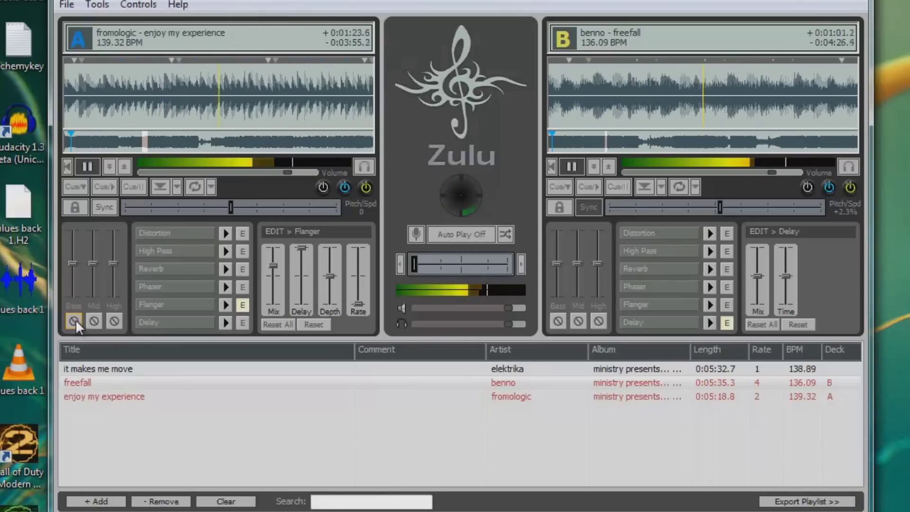
pyautogui.click(193, 285)
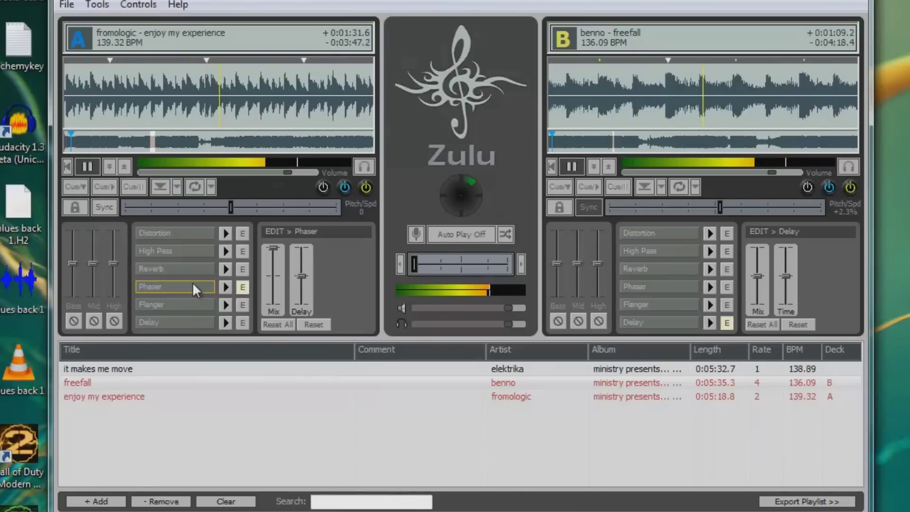
pyautogui.click(183, 323)
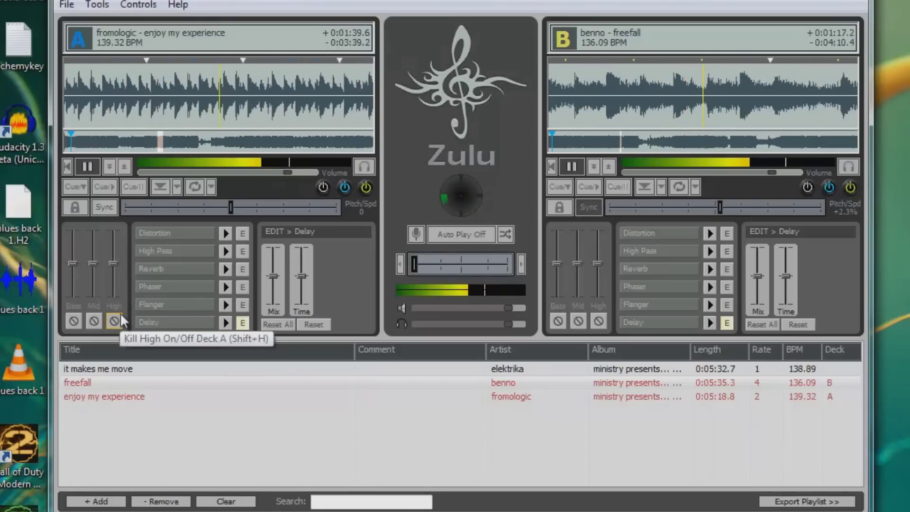
pyautogui.click(166, 268)
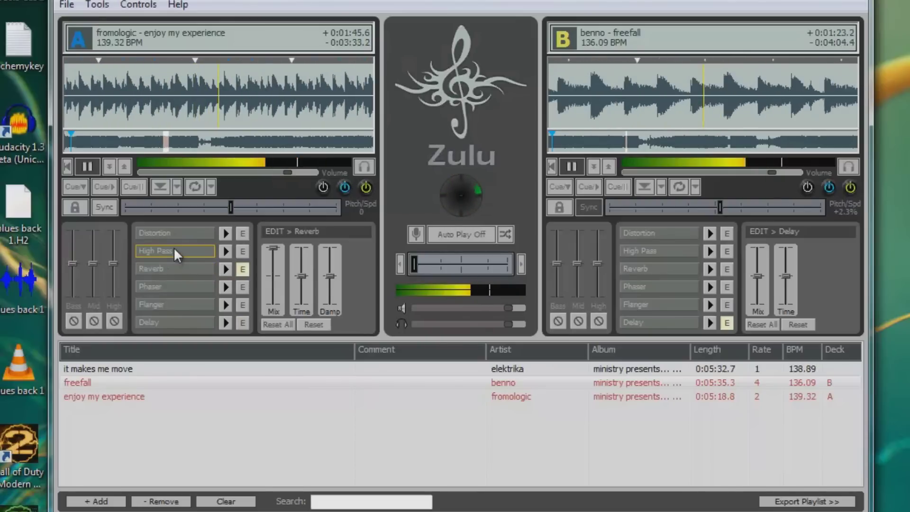
# Audition the High Pass on deck A with Mix near maximum and Freq lowered, and switch it off
pyautogui.click(174, 250)
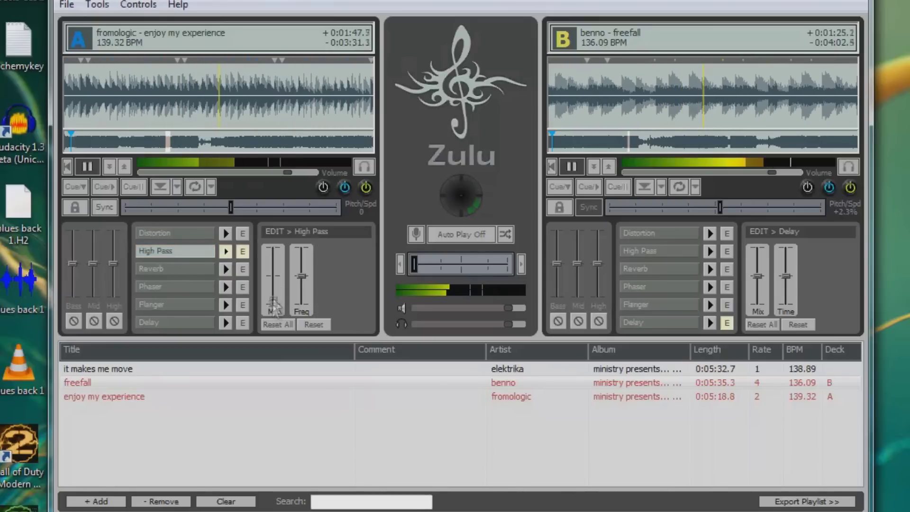
pyautogui.moveTo(272, 285); pyautogui.dragTo(271, 267)
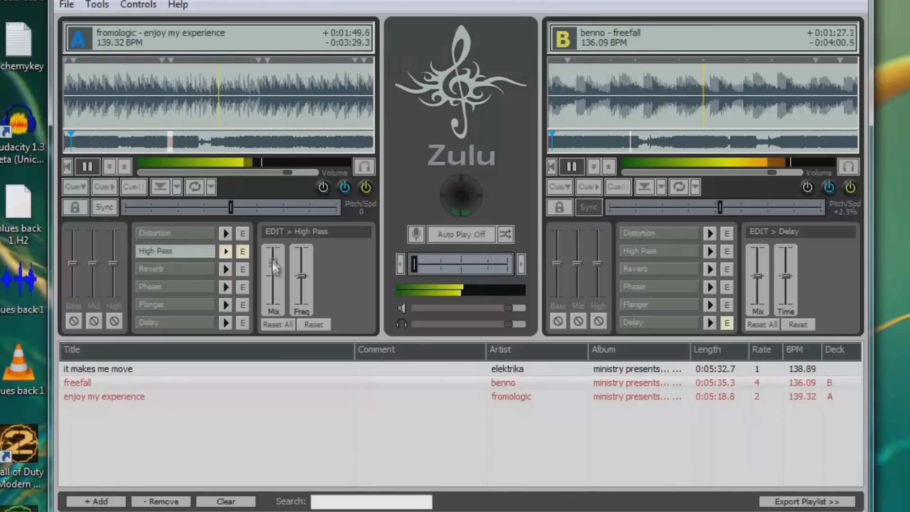
pyautogui.moveTo(273, 248); pyautogui.dragTo(295, 292)
pyautogui.moveTo(269, 249)
pyautogui.mouseDown()
pyautogui.moveTo(268, 285)
pyautogui.moveTo(257, 295)
pyautogui.moveTo(273, 252)
pyautogui.mouseUp()
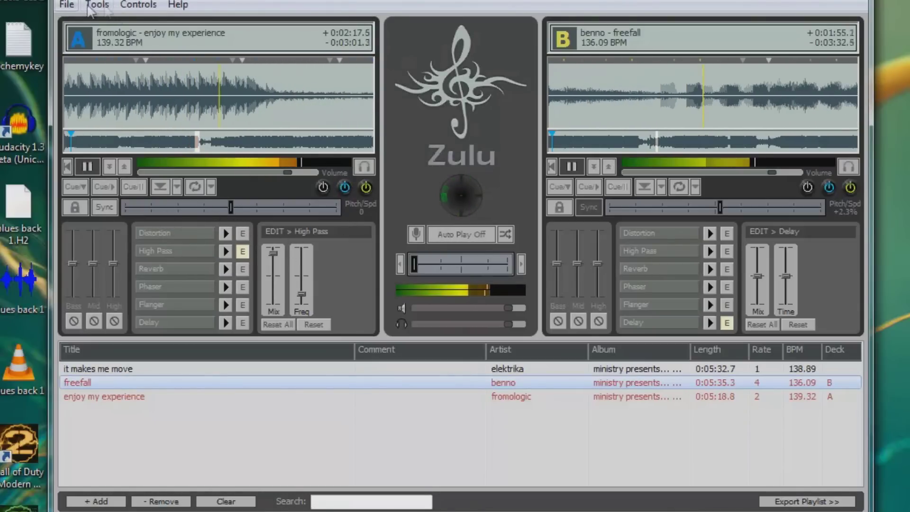
# Review the control commands and keyboard shortcuts available for deck A and deck B
pyautogui.click(140, 4)
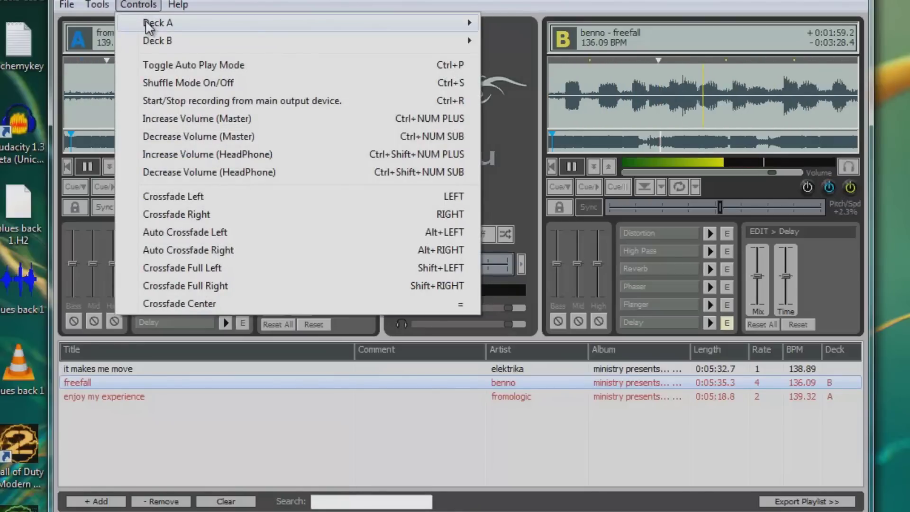
pyautogui.moveTo(169, 31)
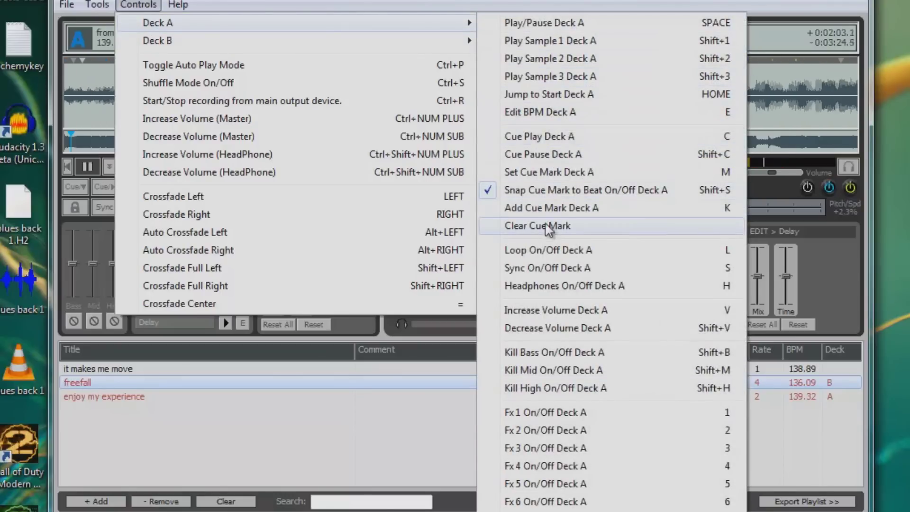
pyautogui.moveTo(223, 45)
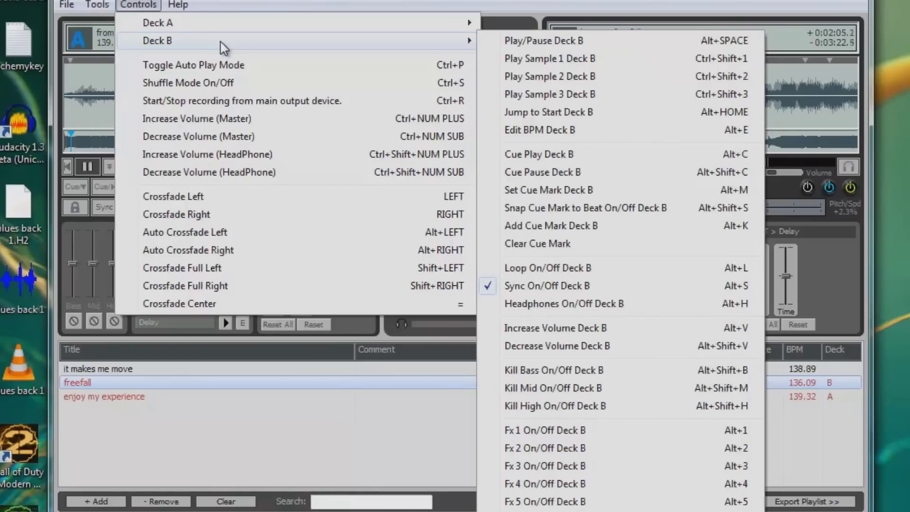
pyautogui.press('Escape')
pyautogui.press('Escape')
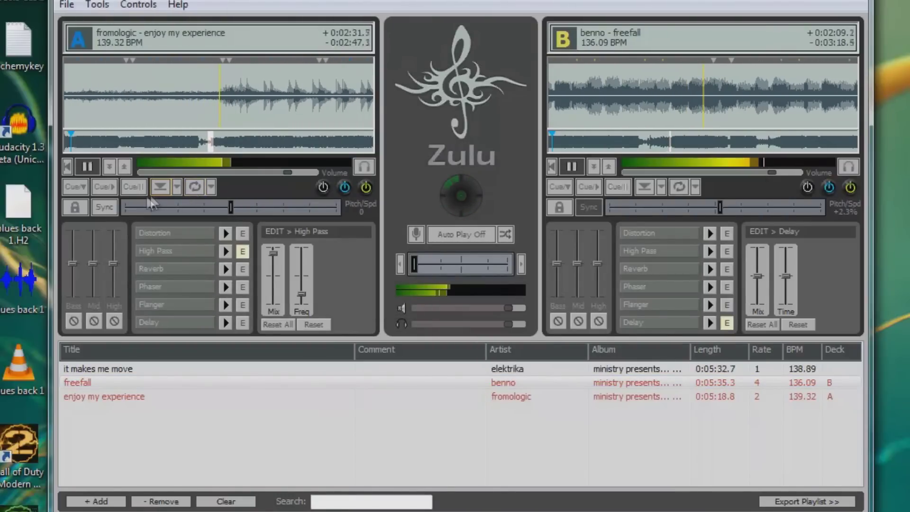
# Pause deck A and open the MIDI Control options to examine the mappable commands for the USB Axiom 25
pyautogui.click(88, 166)
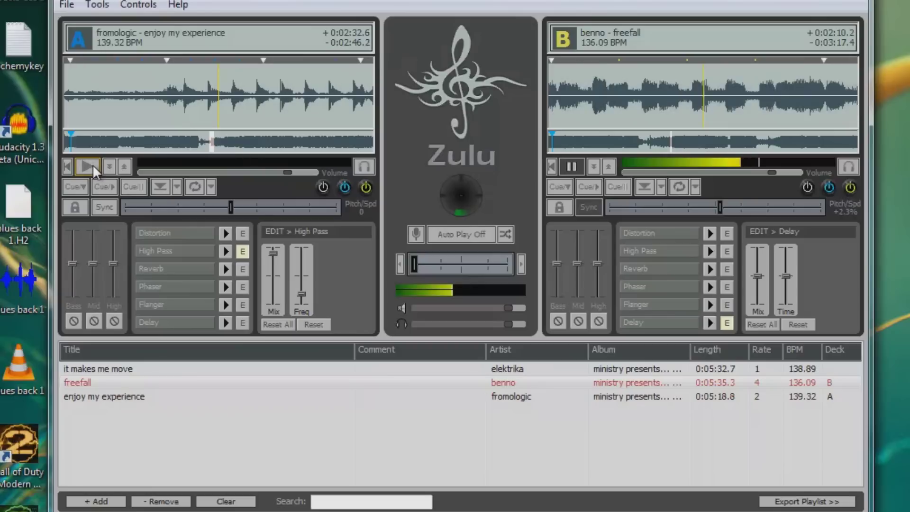
pyautogui.click(100, 2)
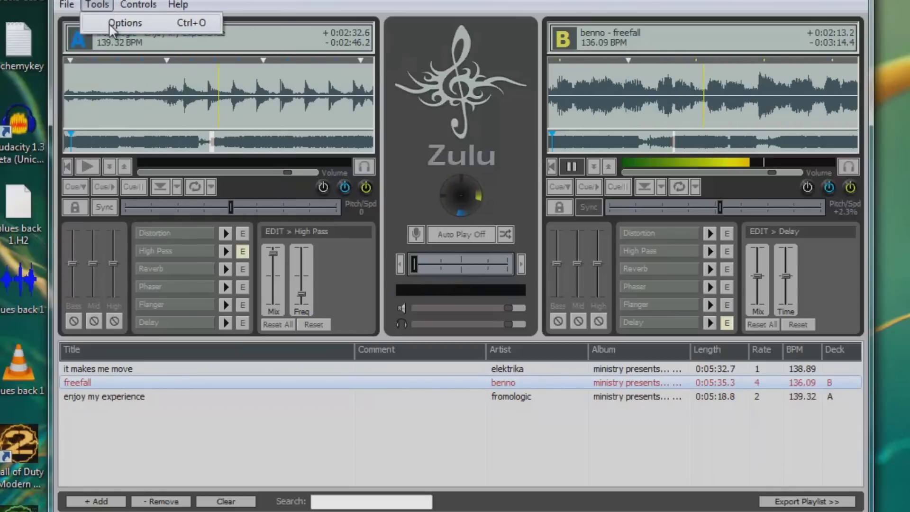
pyautogui.click(110, 27)
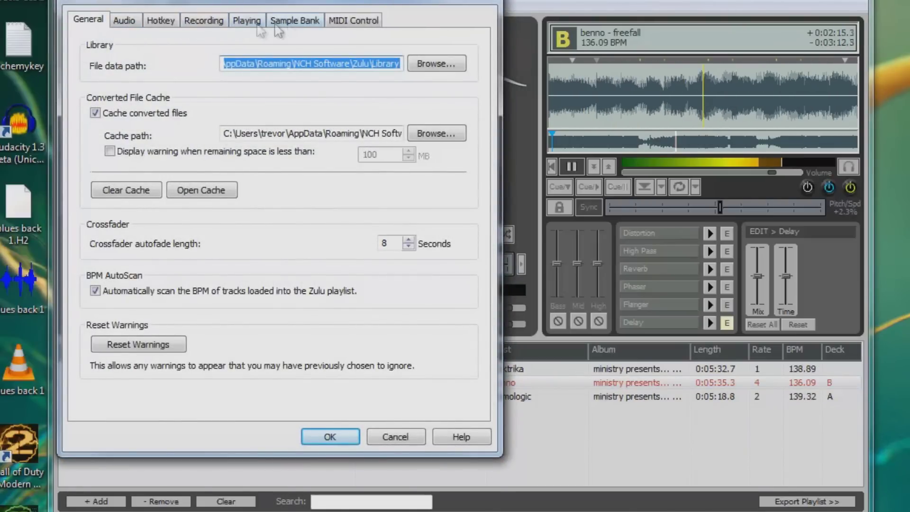
pyautogui.click(362, 21)
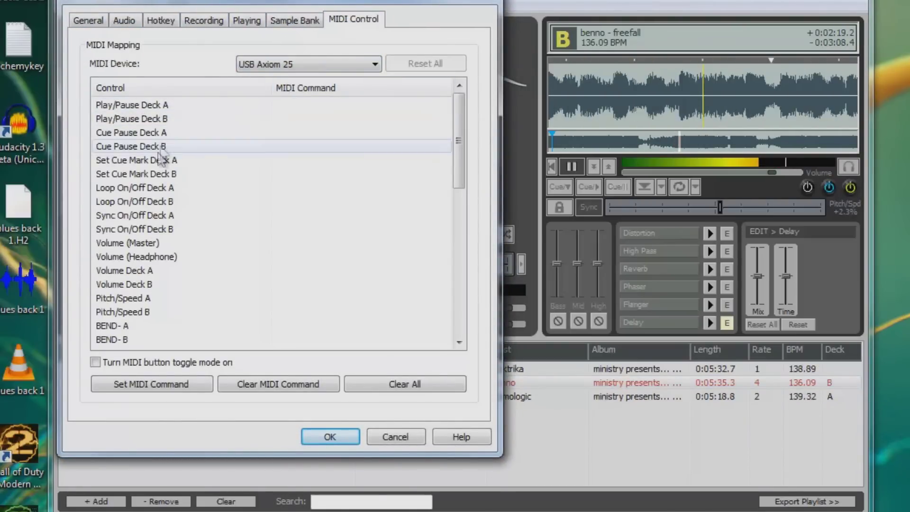
pyautogui.moveTo(456, 162)
pyautogui.mouseDown()
pyautogui.moveTo(454, 323)
pyautogui.moveTo(471, 158)
pyautogui.mouseUp()
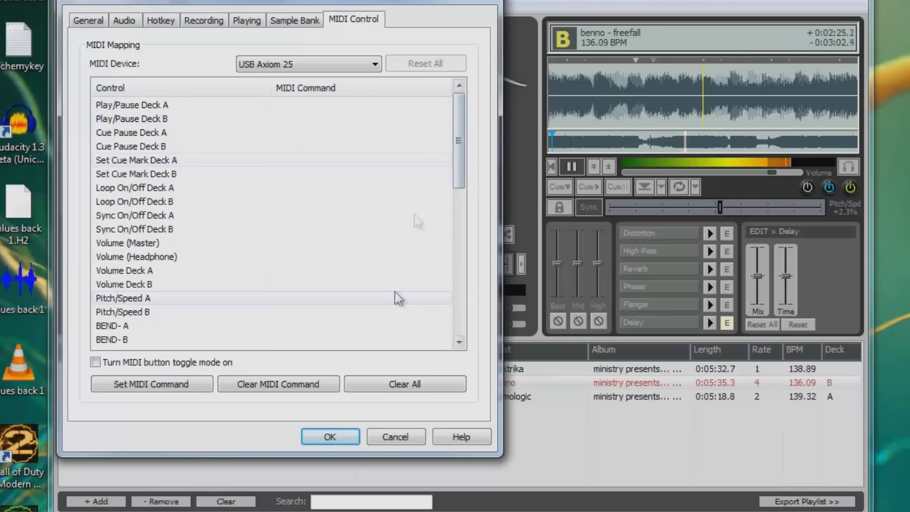